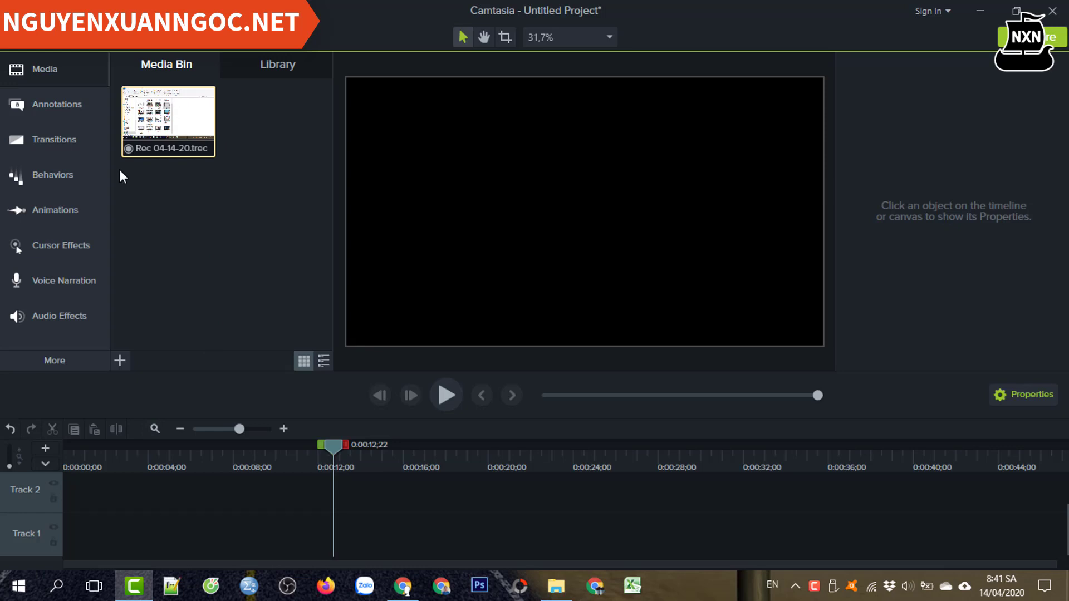
{"action": "left_click", "coordinate": [120, 361]}
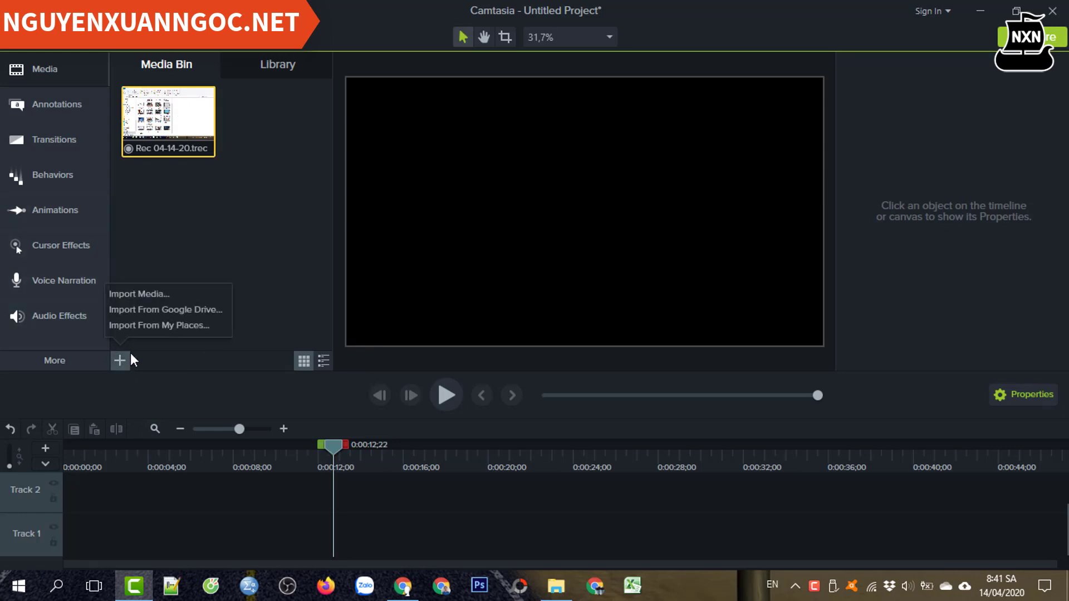
{"action": "left_click", "coordinate": [139, 295]}
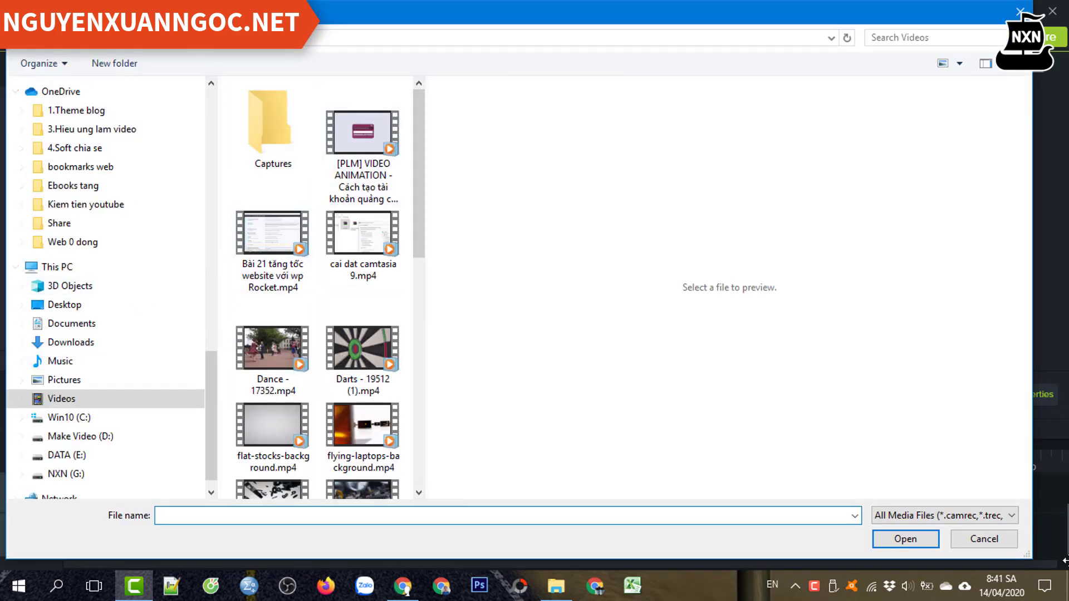
{"action": "left_click", "coordinate": [991, 544]}
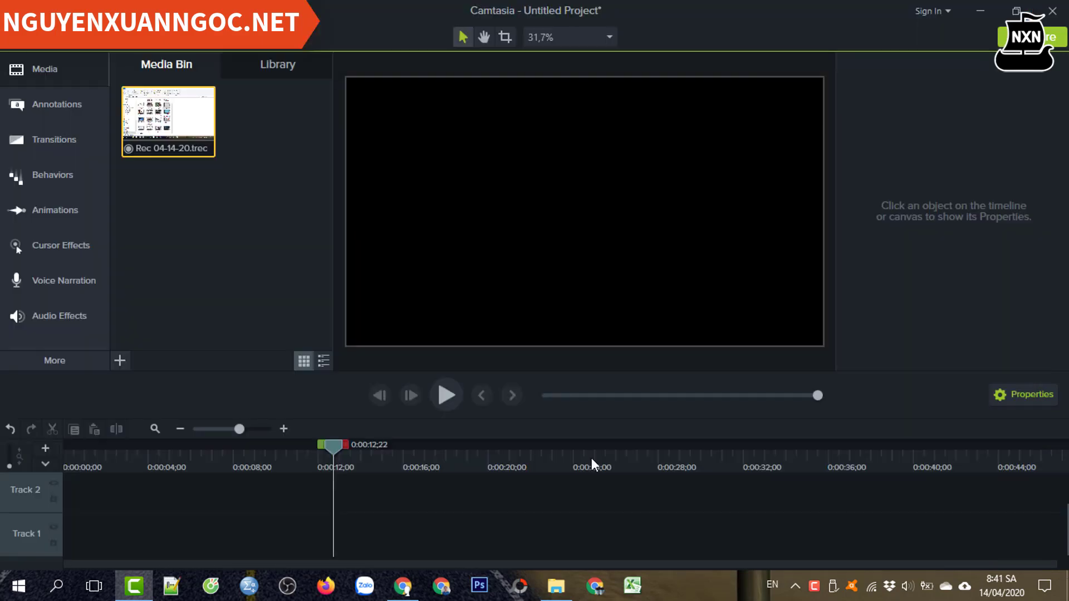
- Add the Rec 04-14-20.trec recording to Track 1 and move it to the very start of the timeline
{"action": "right_click", "coordinate": [192, 130]}
{"action": "left_click", "coordinate": [212, 139]}
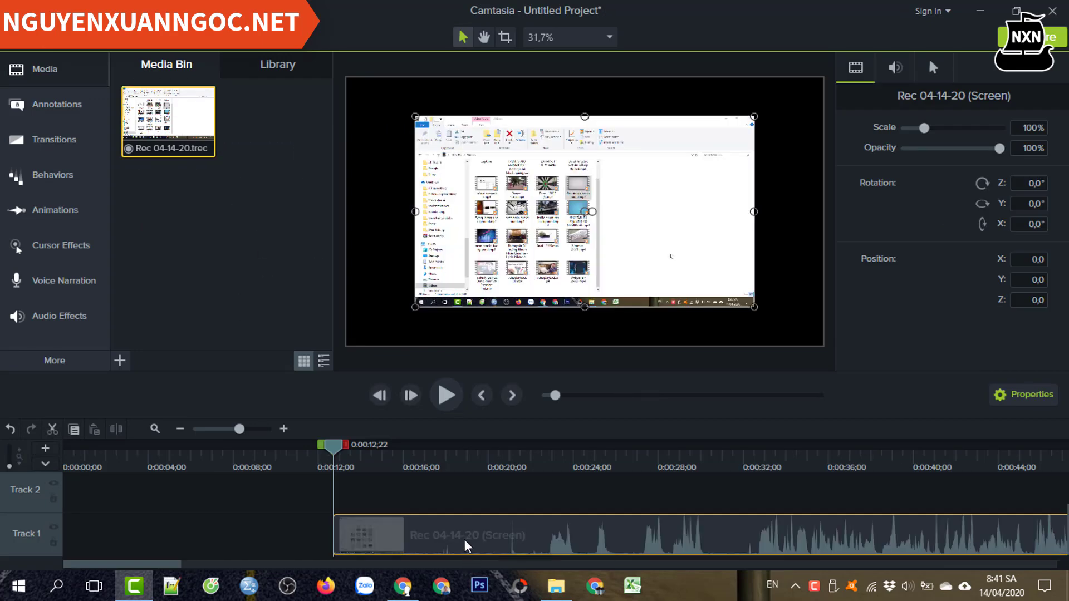
{"action": "left_click_drag", "start_coordinate": [464, 539], "coordinate": [195, 539]}
{"action": "left_click", "coordinate": [183, 427]}
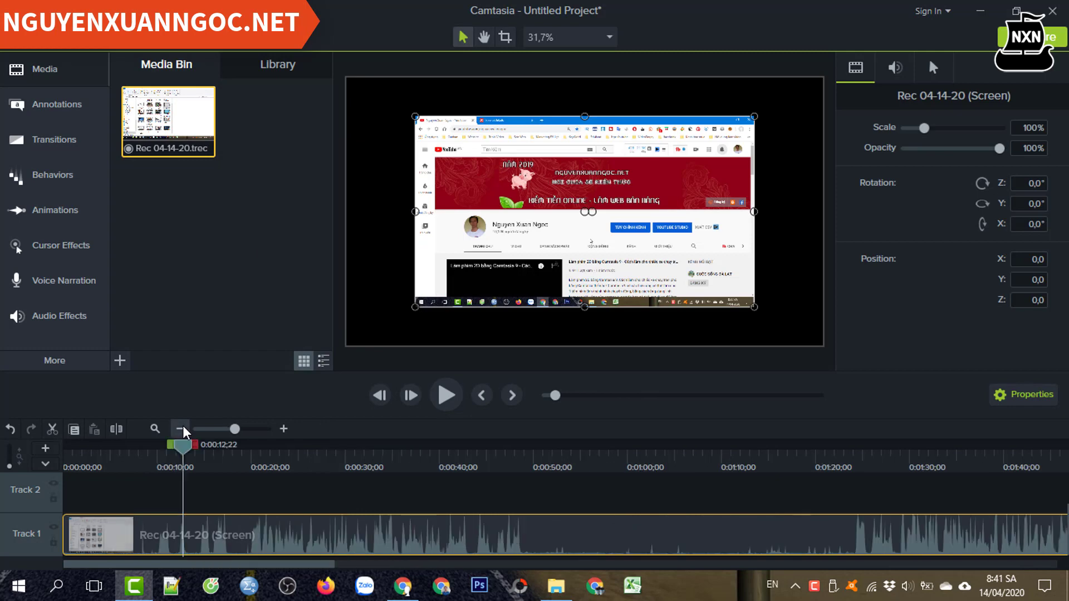
{"action": "left_click", "coordinate": [182, 428]}
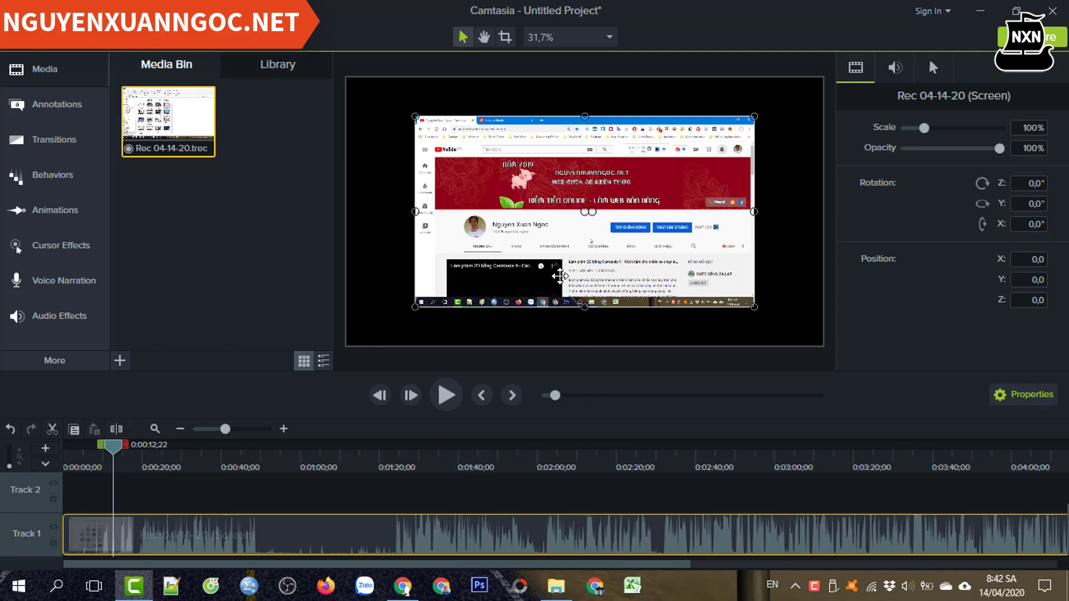
- Try to fill the canvas by moving the recording to the upper-left corner and enlarging it, and undo the changes
{"action": "scroll", "coordinate": [460, 104], "scroll_direction": "down", "scroll_amount": 1}
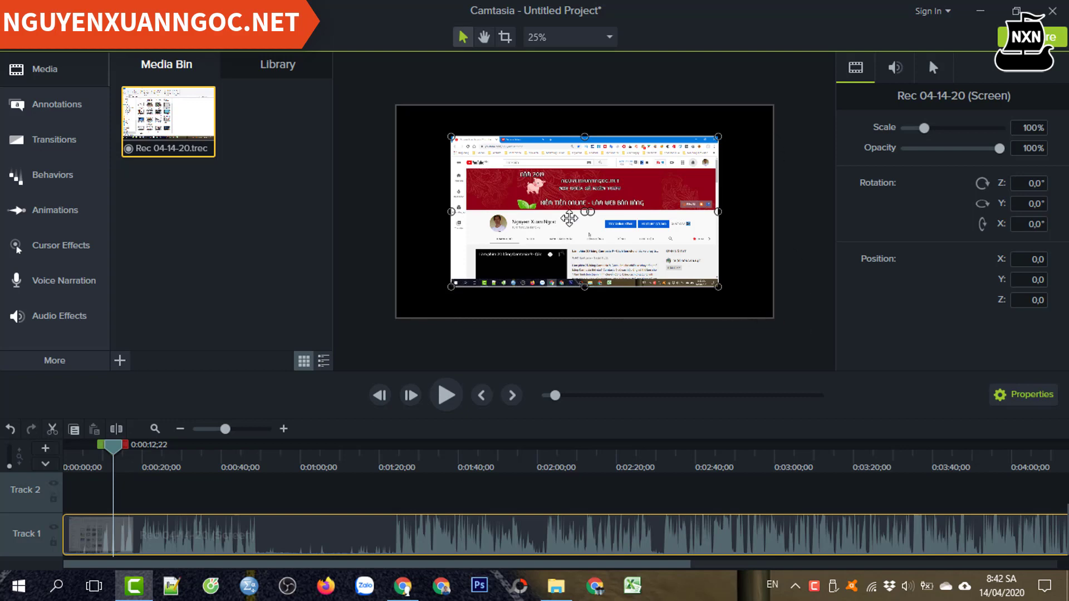
{"action": "left_click_drag", "start_coordinate": [582, 239], "coordinate": [529, 210]}
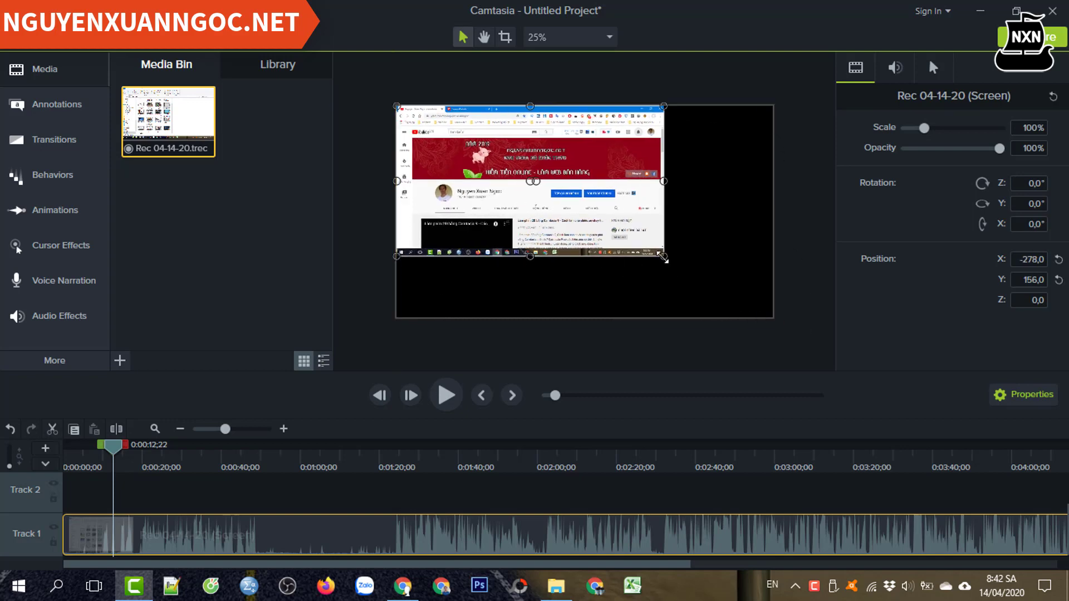
{"action": "left_click_drag", "start_coordinate": [663, 256], "coordinate": [758, 317]}
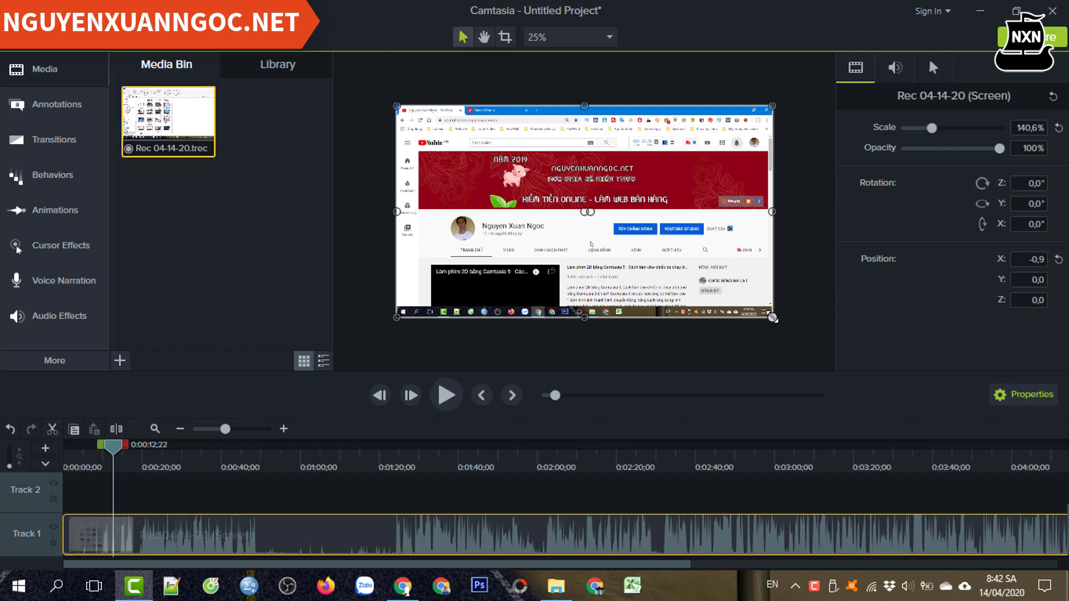
{"action": "left_click_drag", "start_coordinate": [772, 317], "coordinate": [722, 318]}
{"action": "key", "text": "ctrl+z"}
{"action": "key", "text": "ctrl+z"}
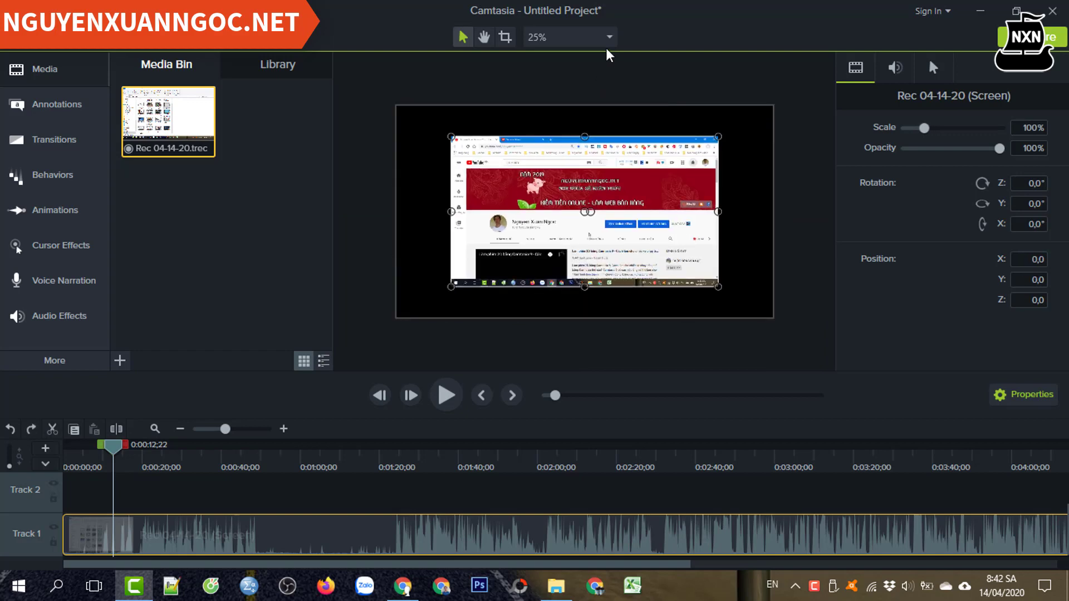
- Set the project's canvas dimensions to 720p HD (1280x720) and apply them
{"action": "left_click", "coordinate": [608, 38]}
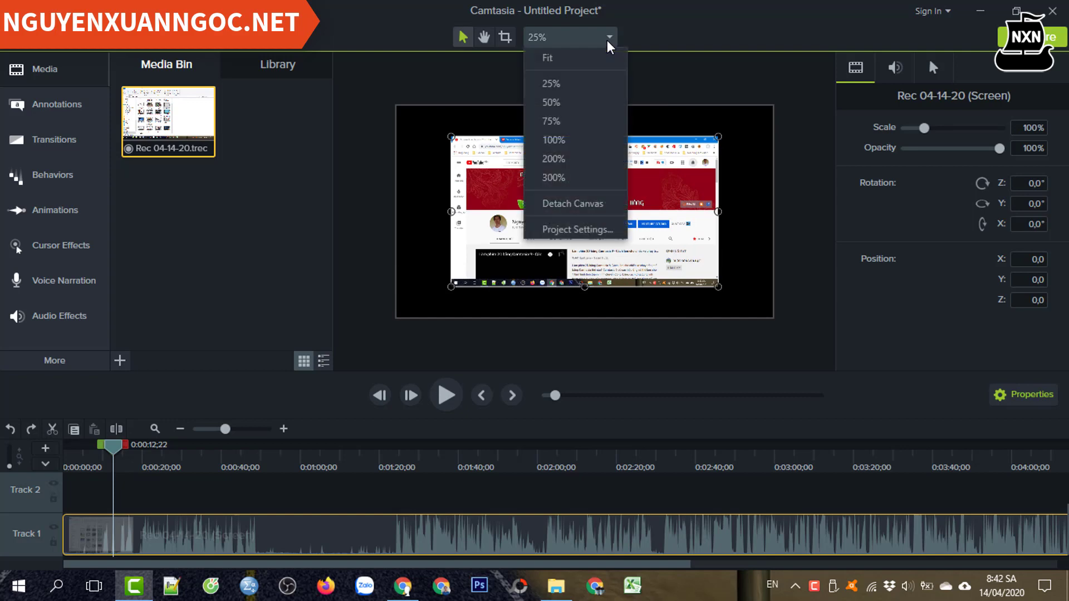
{"action": "left_click", "coordinate": [552, 231]}
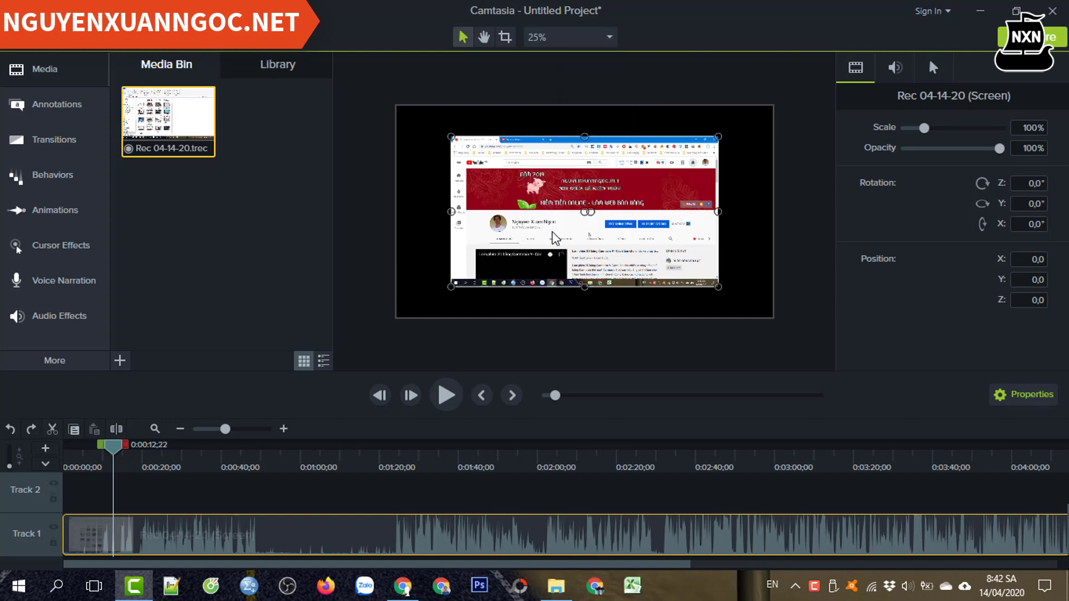
{"action": "left_click", "coordinate": [553, 241]}
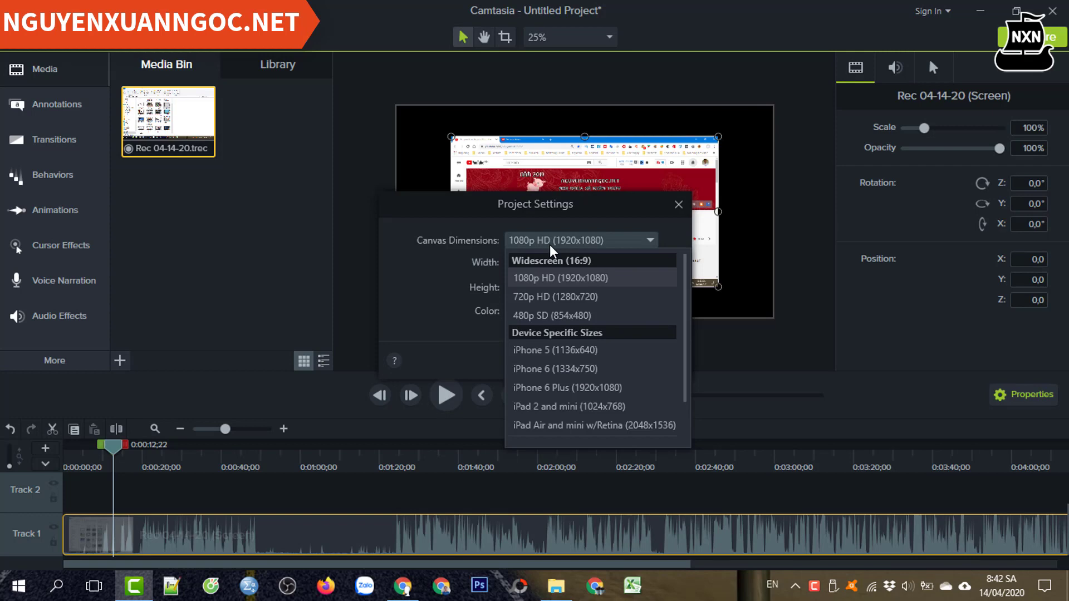
{"action": "left_click", "coordinate": [522, 297]}
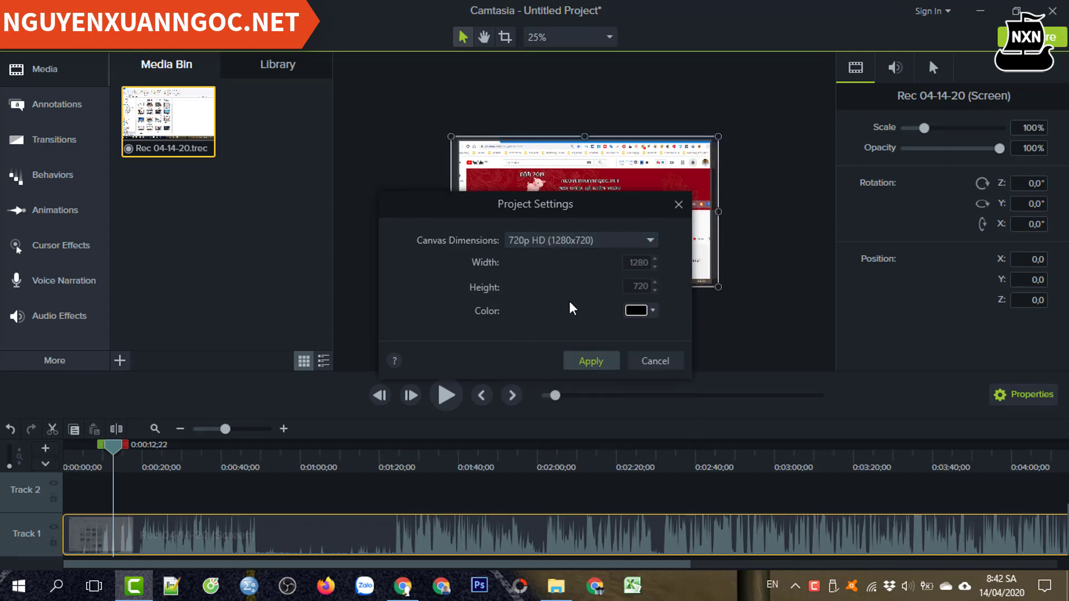
{"action": "left_click", "coordinate": [580, 358]}
{"action": "left_click", "coordinate": [706, 343]}
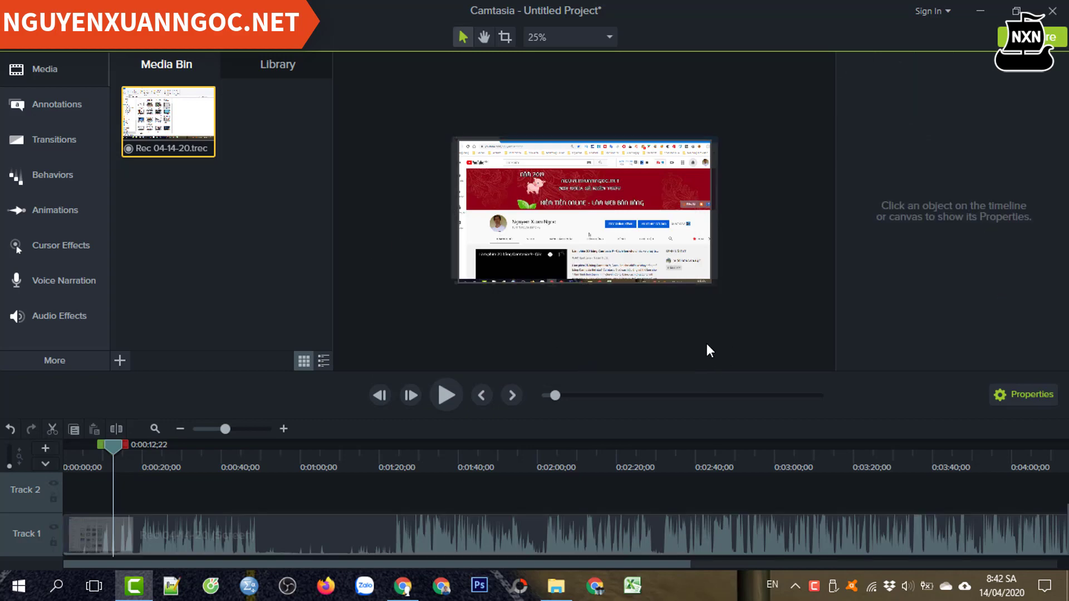
- Resize the recording from its corners to about 93.7% scale so it fits the 720p canvas exactly
{"action": "left_click", "coordinate": [640, 223]}
{"action": "left_click_drag", "start_coordinate": [451, 136], "coordinate": [459, 141]}
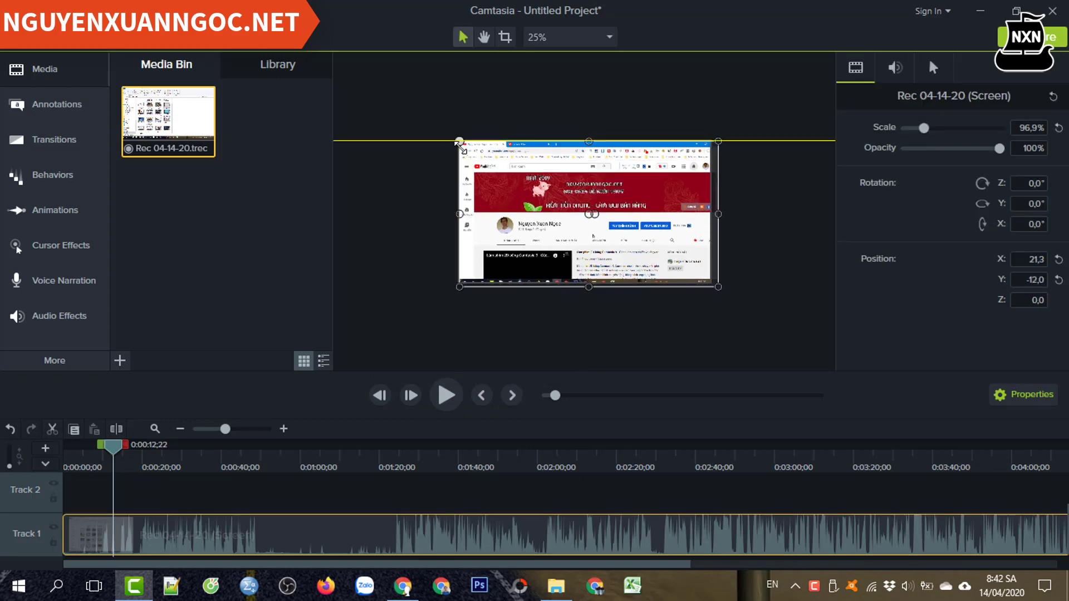
{"action": "left_click_drag", "start_coordinate": [718, 287], "coordinate": [710, 283]}
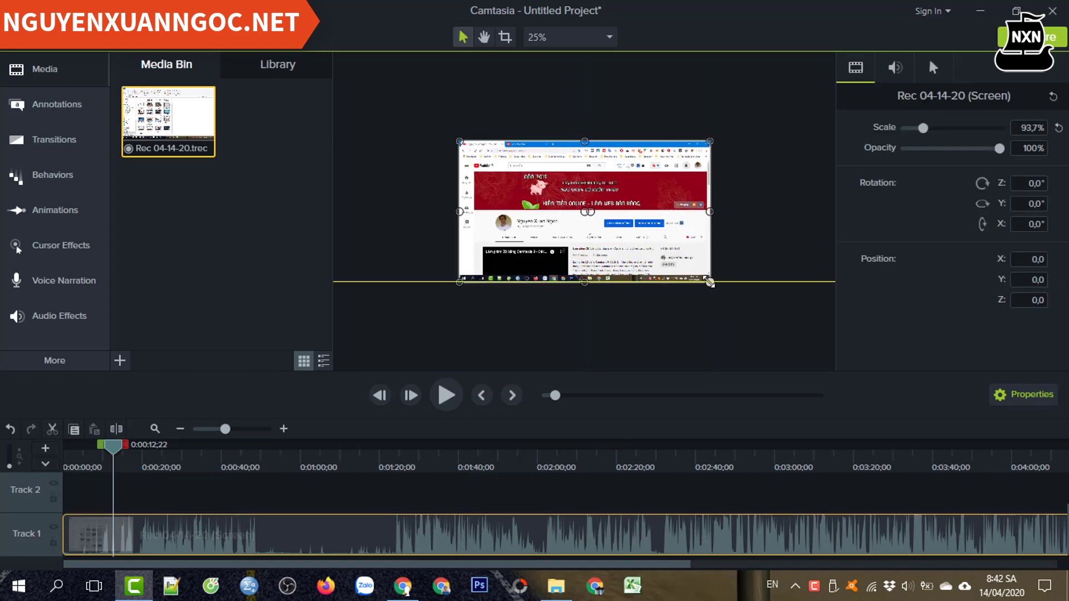
{"action": "left_click", "coordinate": [775, 280]}
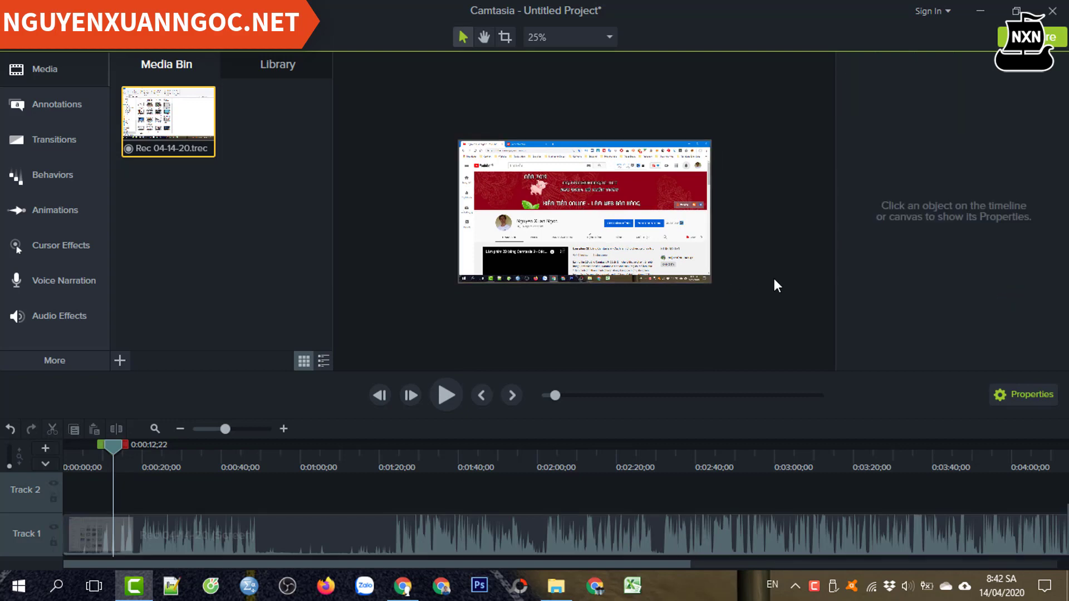
- Set the project's canvas dimensions to 1080p HD (1920x1080) and apply them
{"action": "left_click", "coordinate": [608, 37]}
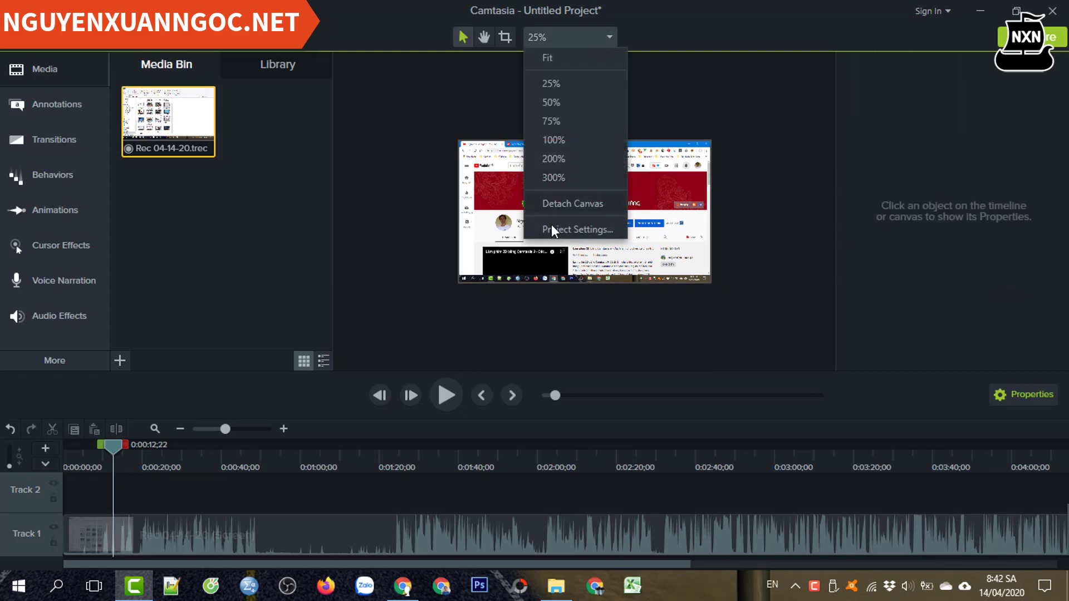
{"action": "left_click", "coordinate": [559, 237]}
{"action": "left_click", "coordinate": [548, 242]}
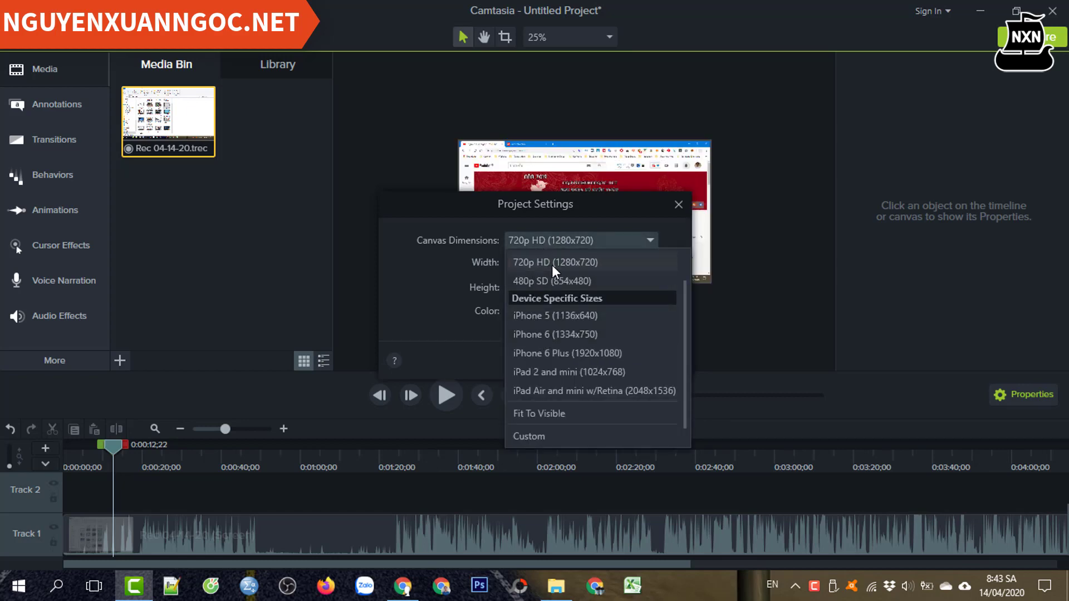
{"action": "scroll", "coordinate": [553, 265], "scroll_direction": "up", "scroll_amount": 1}
{"action": "left_click", "coordinate": [542, 276]}
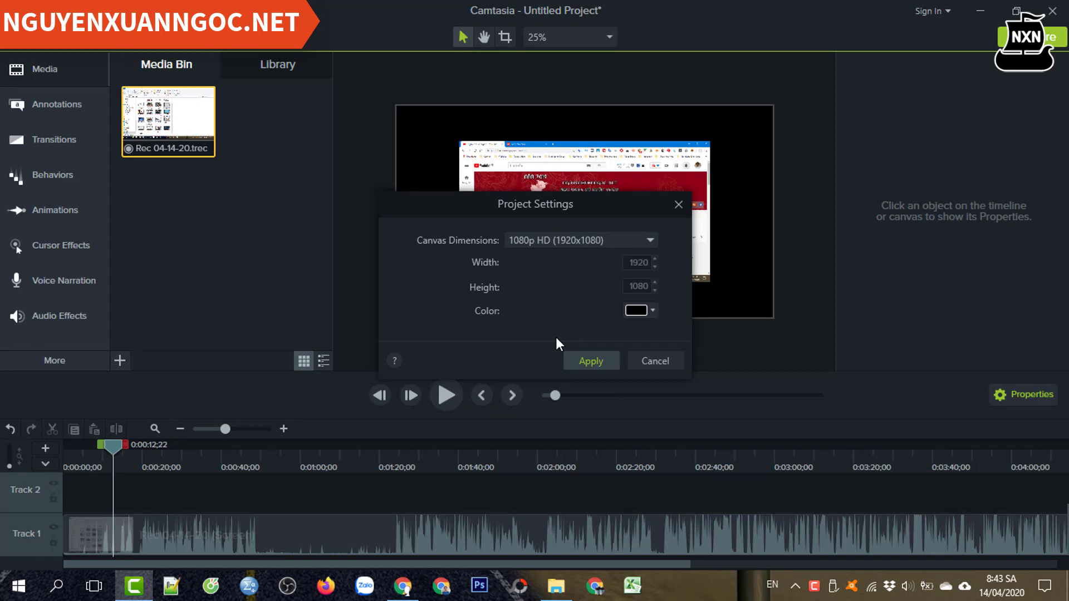
{"action": "left_click", "coordinate": [585, 362]}
- Move the recording to the canvas's upper-left corner and enlarge it to about 140.8% scale to fill the canvas
{"action": "left_click", "coordinate": [544, 265]}
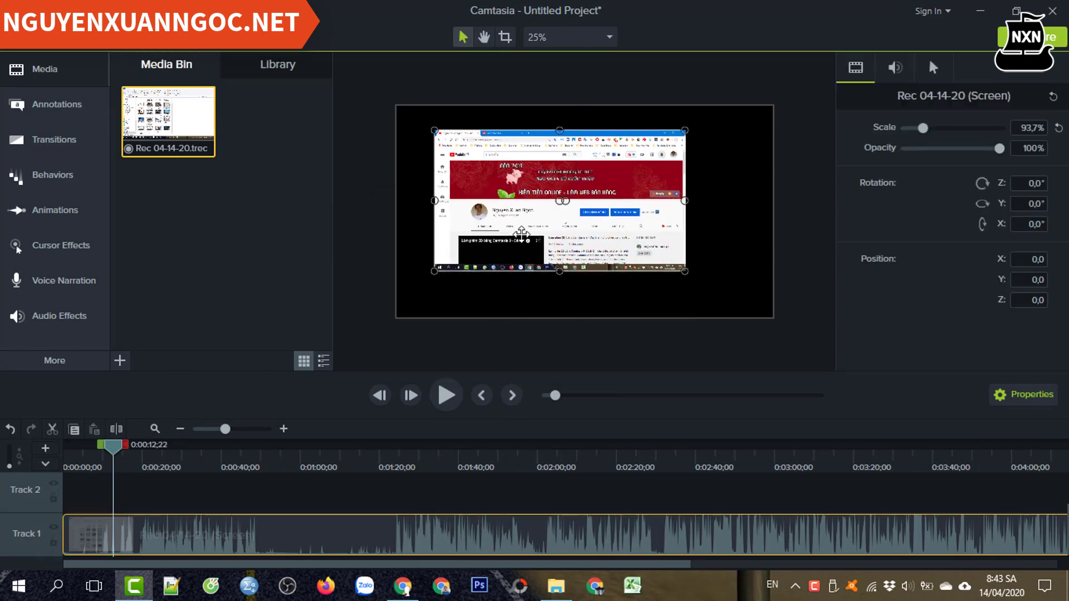
{"action": "left_click_drag", "start_coordinate": [544, 266], "coordinate": [480, 230]}
{"action": "left_click_drag", "start_coordinate": [646, 247], "coordinate": [772, 317]}
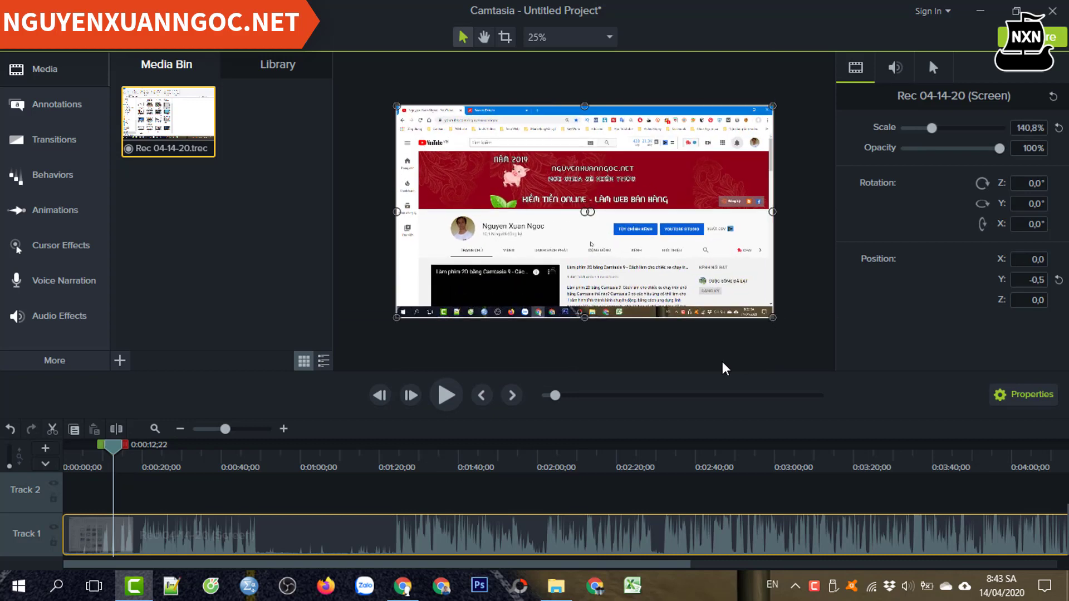
- Review the recording's opening by playing it from the start and from about 0:00:09;14, raising the system volume to 70
{"action": "key", "text": "ctrl+Home"}
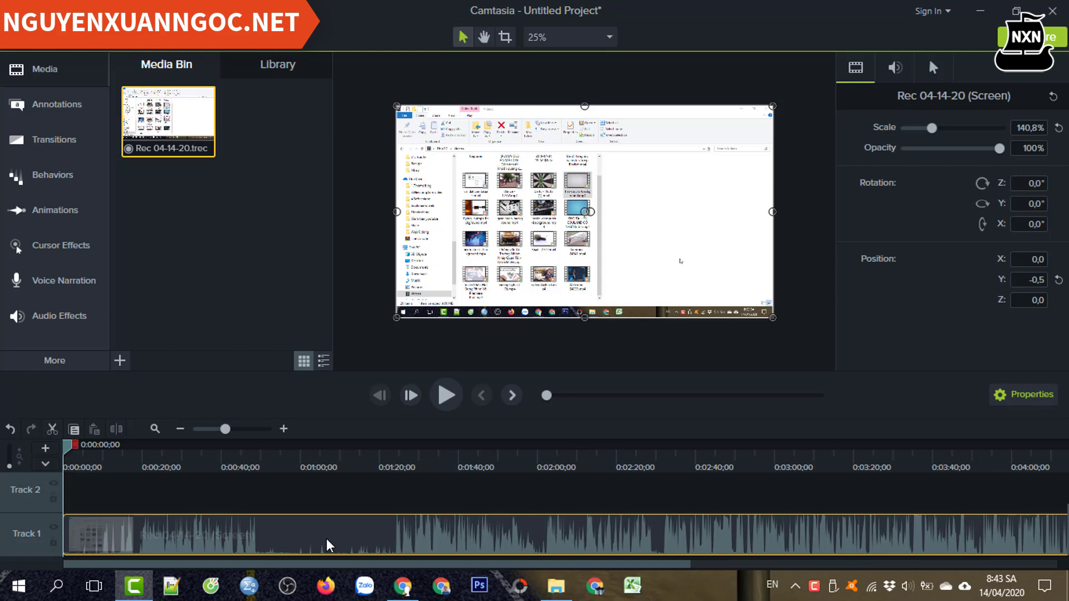
{"action": "key", "text": "XF86AudioRaiseVolume"}
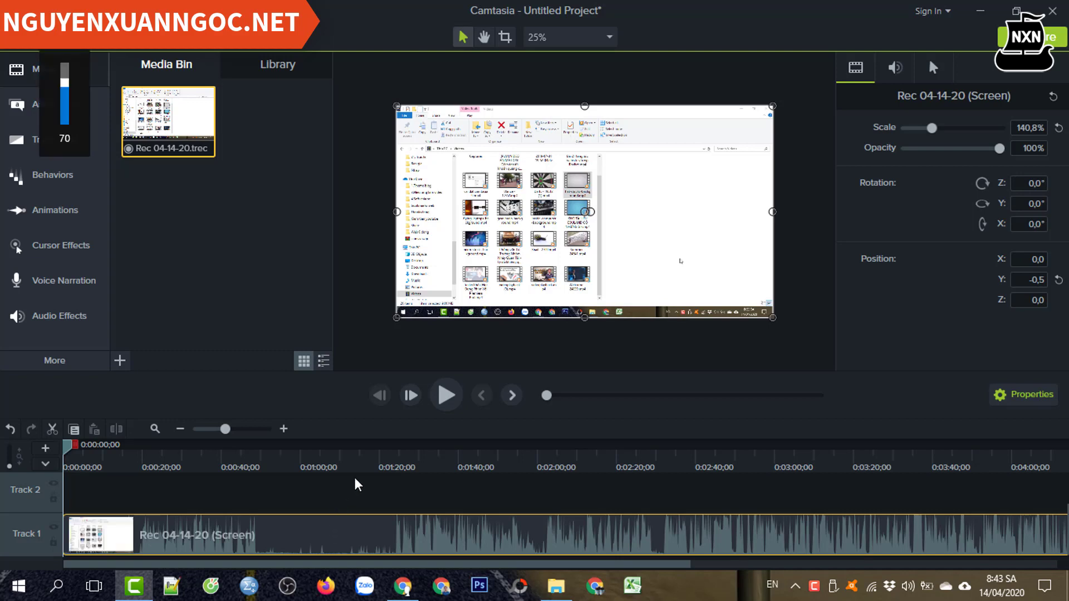
{"action": "left_click", "coordinate": [447, 396]}
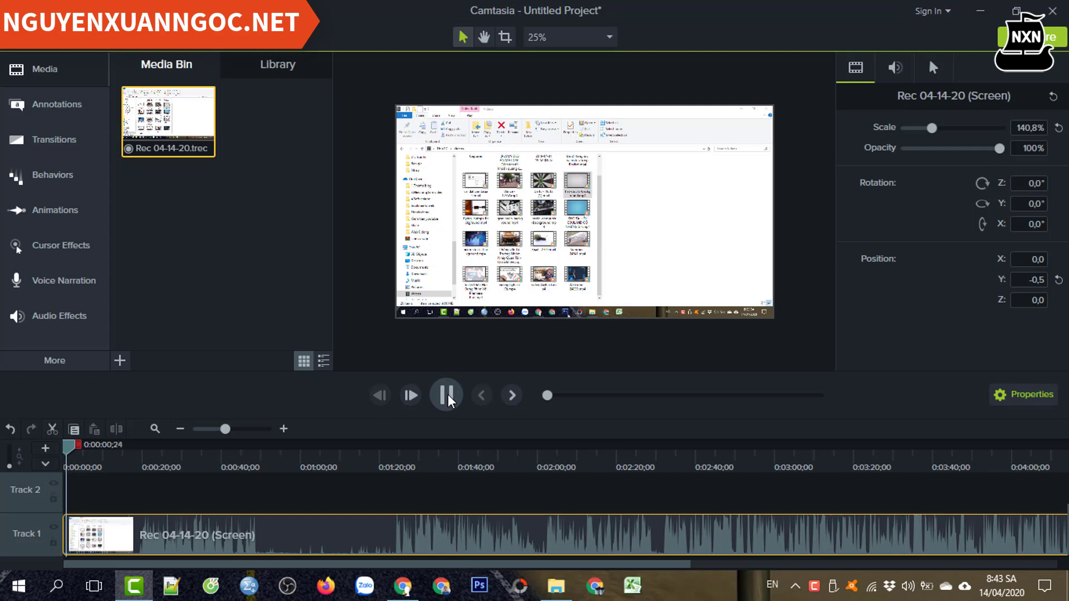
{"action": "left_click", "coordinate": [447, 394]}
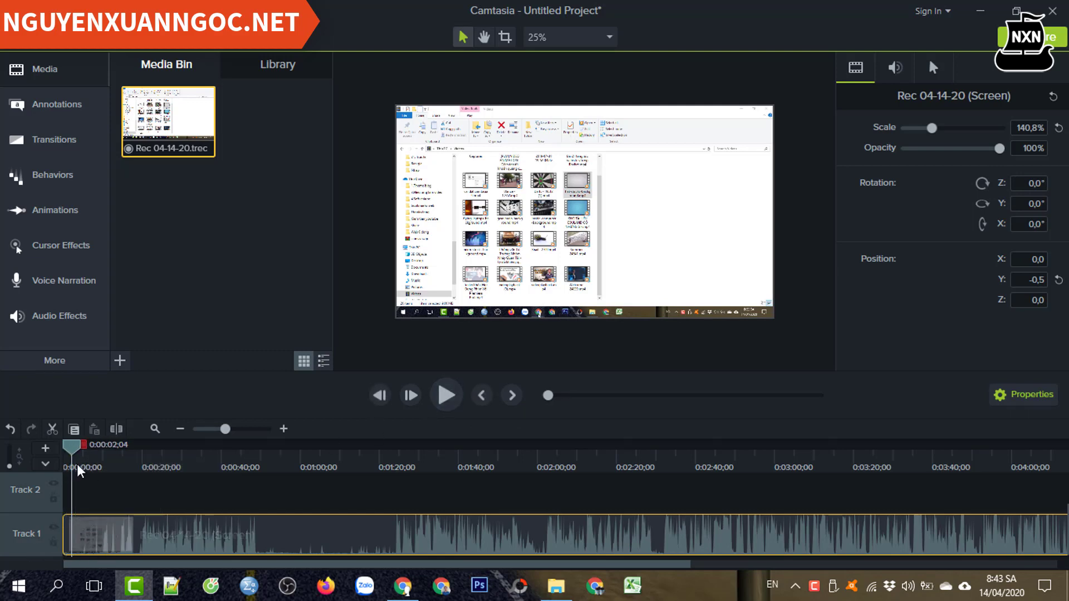
{"action": "left_click_drag", "start_coordinate": [73, 450], "coordinate": [102, 464]}
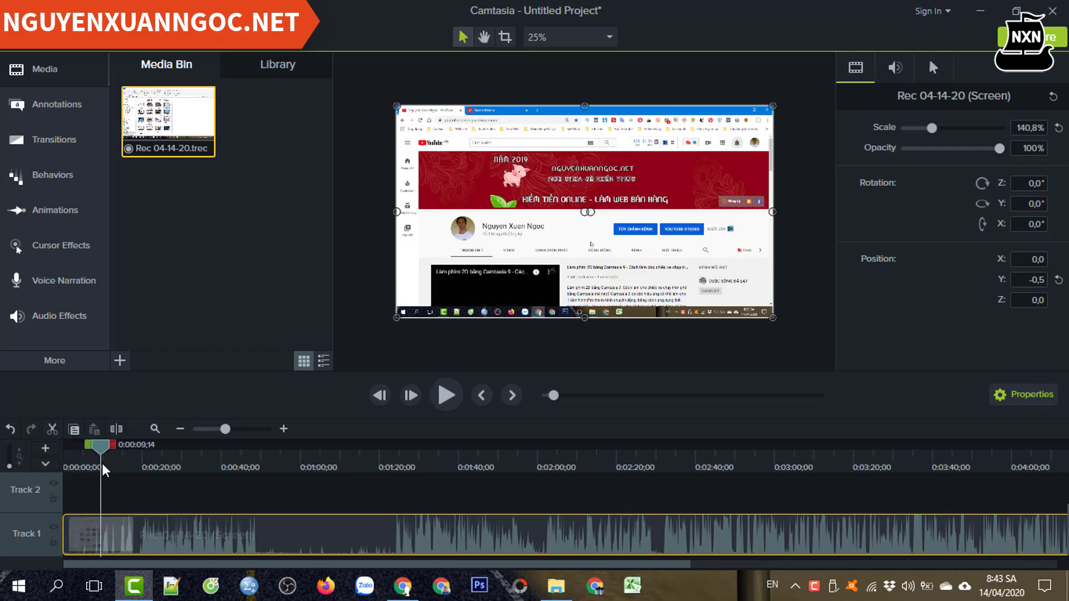
{"action": "left_click", "coordinate": [443, 392]}
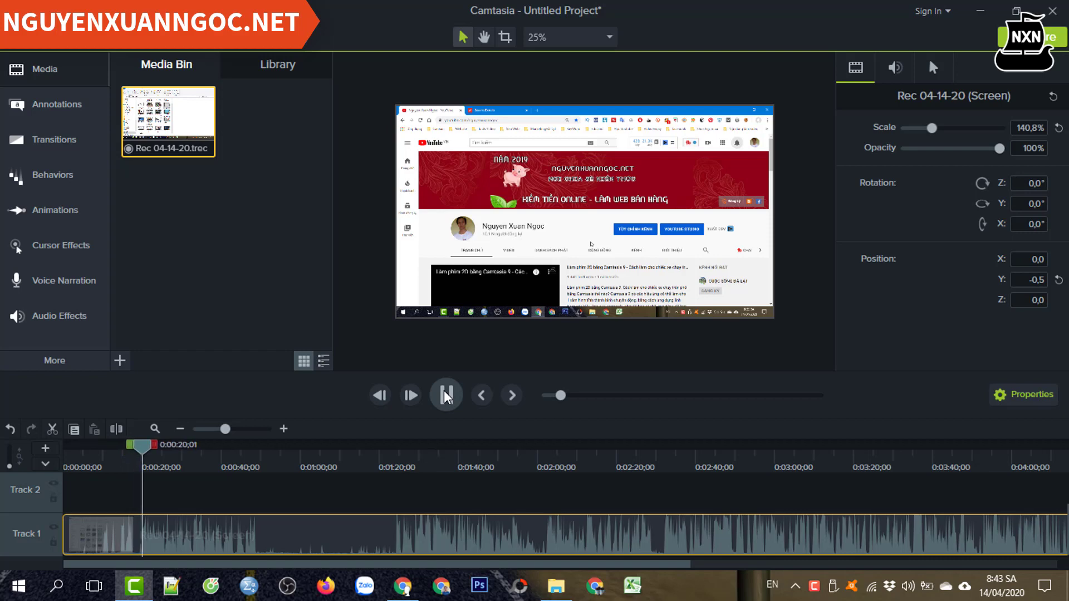
{"action": "left_click", "coordinate": [445, 394]}
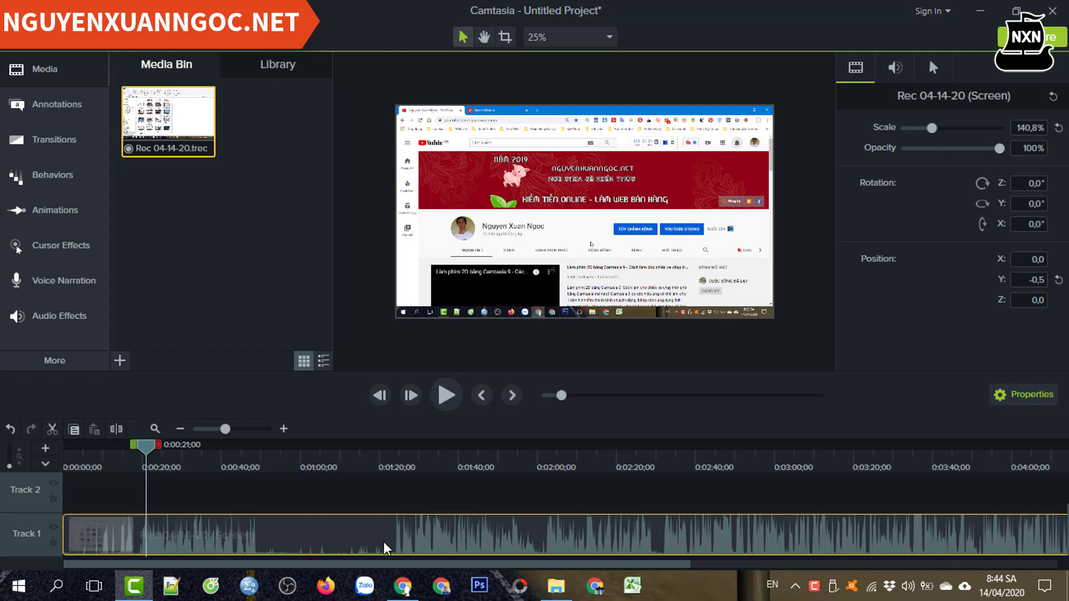
- Split the Track 1 recording at about 0:00:18;19 and delete the part before the cut
{"action": "left_click_drag", "start_coordinate": [148, 446], "coordinate": [138, 448]}
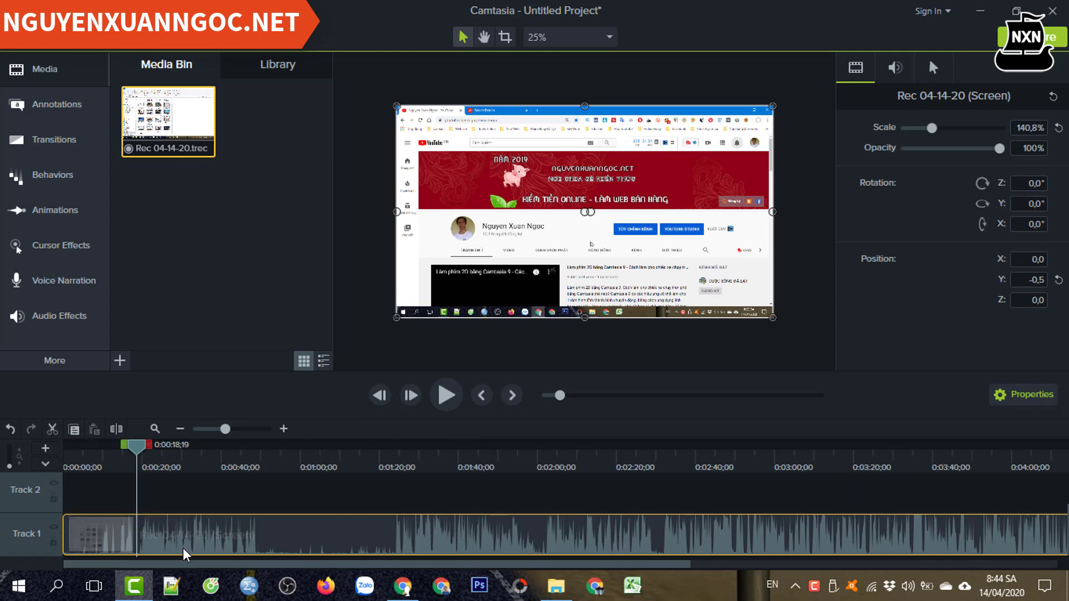
{"action": "left_click", "coordinate": [118, 429]}
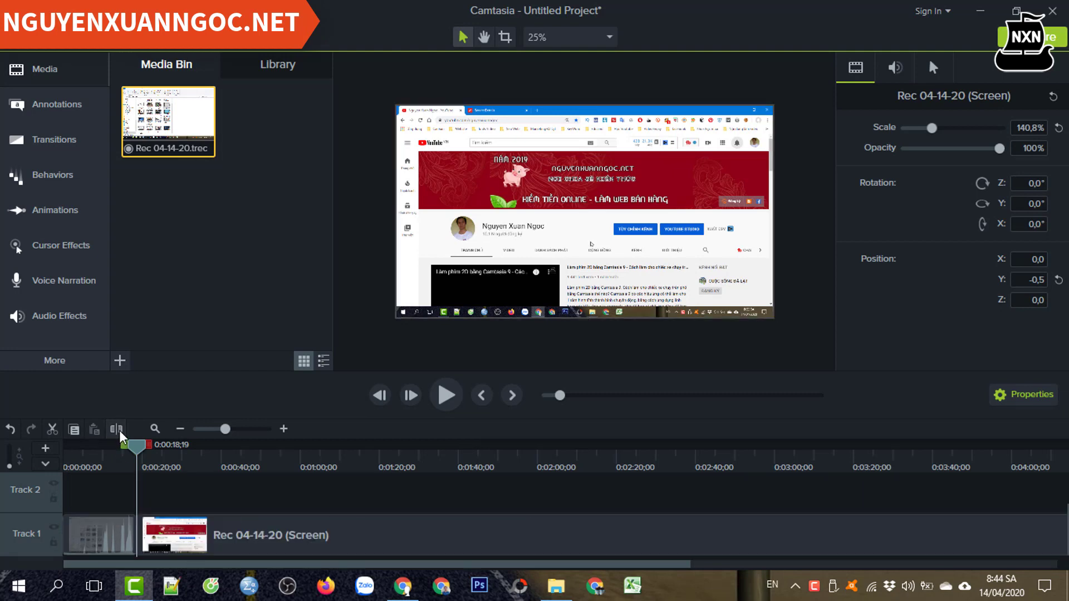
{"action": "left_click", "coordinate": [113, 538]}
{"action": "key", "text": "Delete"}
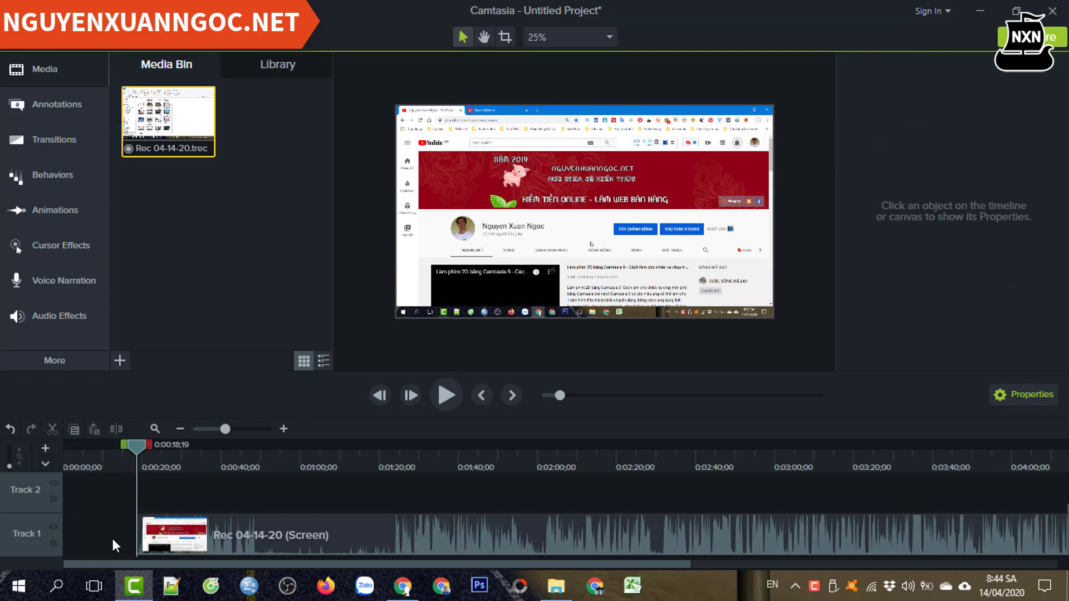
- Move the remaining clip to the start of Track 1 and place the playhead at about 0:00:49;23
{"action": "left_click_drag", "start_coordinate": [225, 540], "coordinate": [94, 530]}
{"action": "key", "text": "ctrl+Home"}
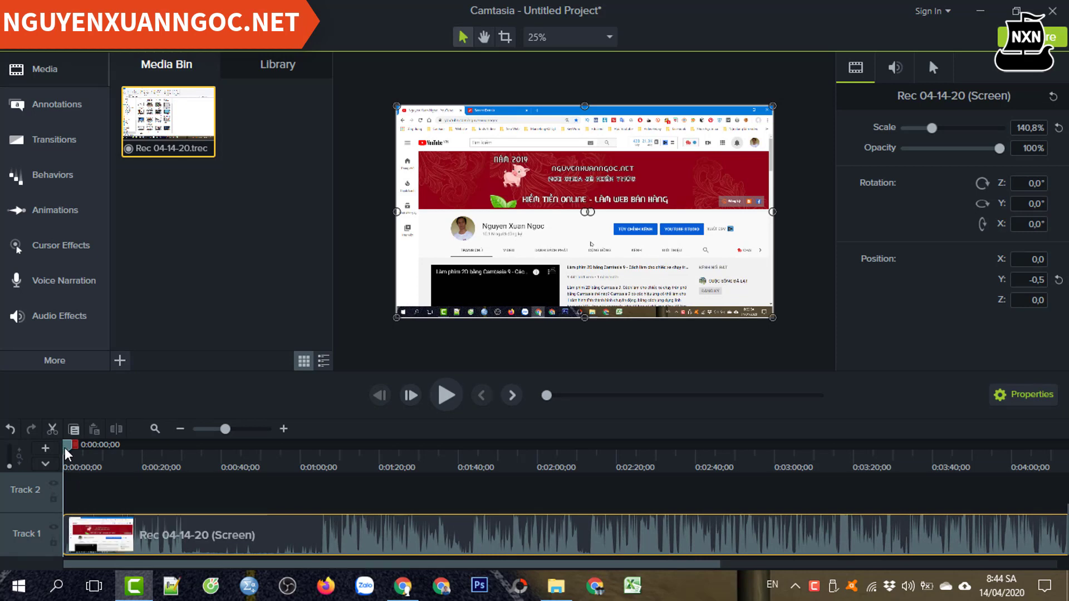
{"action": "left_click_drag", "start_coordinate": [65, 447], "coordinate": [262, 501]}
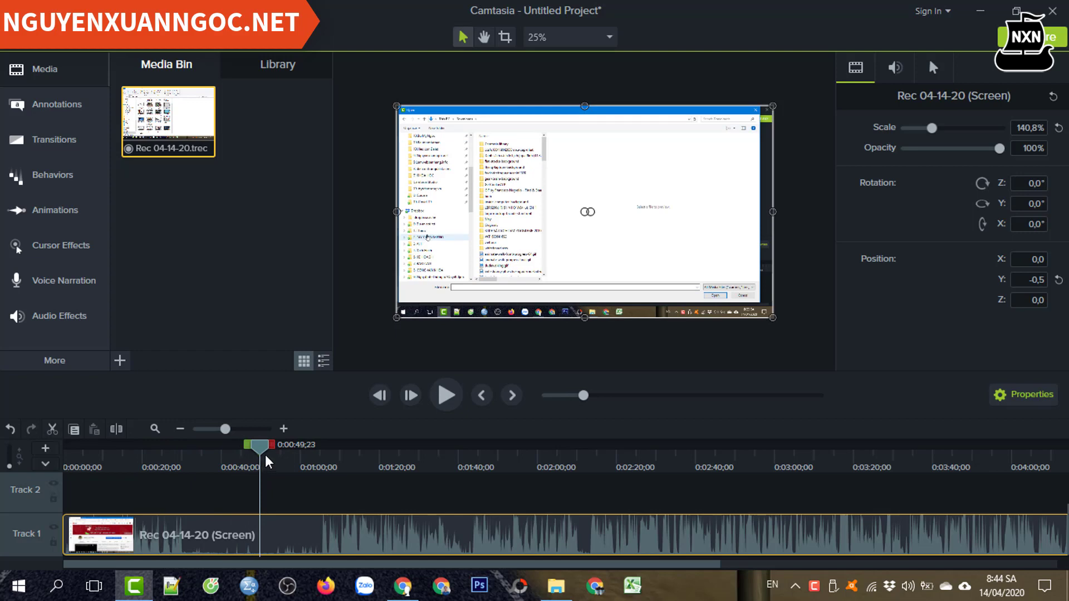
- Place the playhead at about 0:00:32;15 and resize the recording on the canvas to about 140.6% scale
{"action": "left_click_drag", "start_coordinate": [265, 453], "coordinate": [188, 502]}
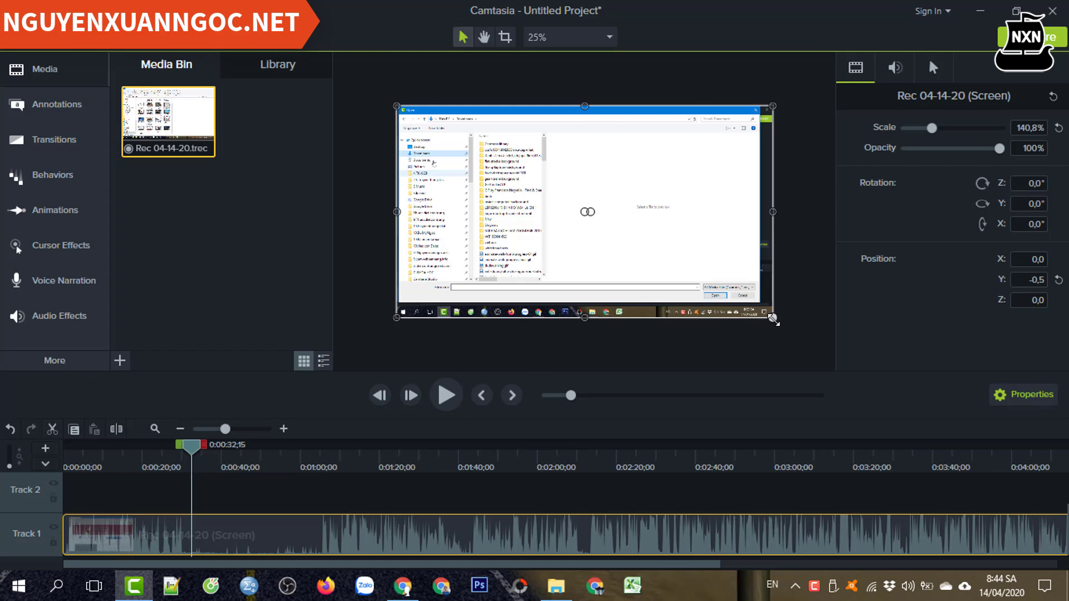
{"action": "left_click_drag", "start_coordinate": [773, 318], "coordinate": [771, 315]}
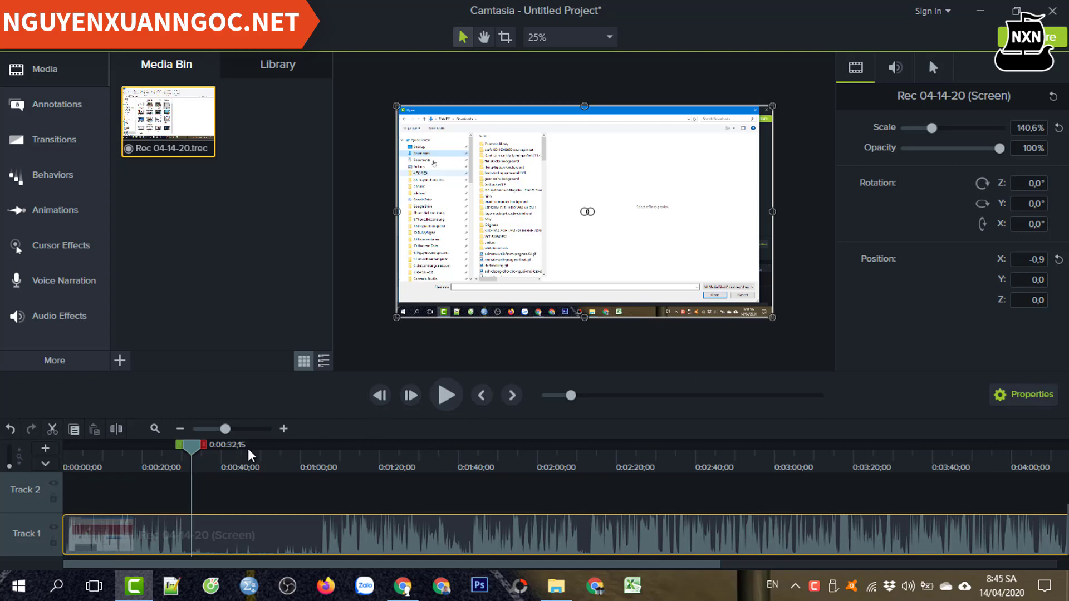
- Split the Track 1 recording at about 0:00:31;21 and again at about 0:00:57;14
{"action": "left_click_drag", "start_coordinate": [192, 450], "coordinate": [189, 449]}
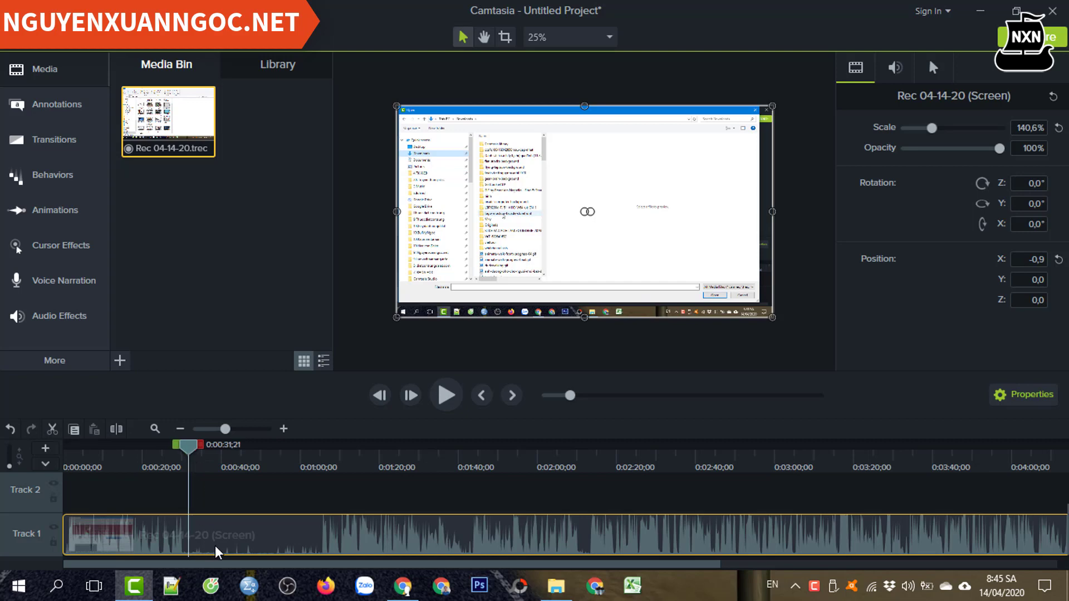
{"action": "left_click", "coordinate": [118, 428]}
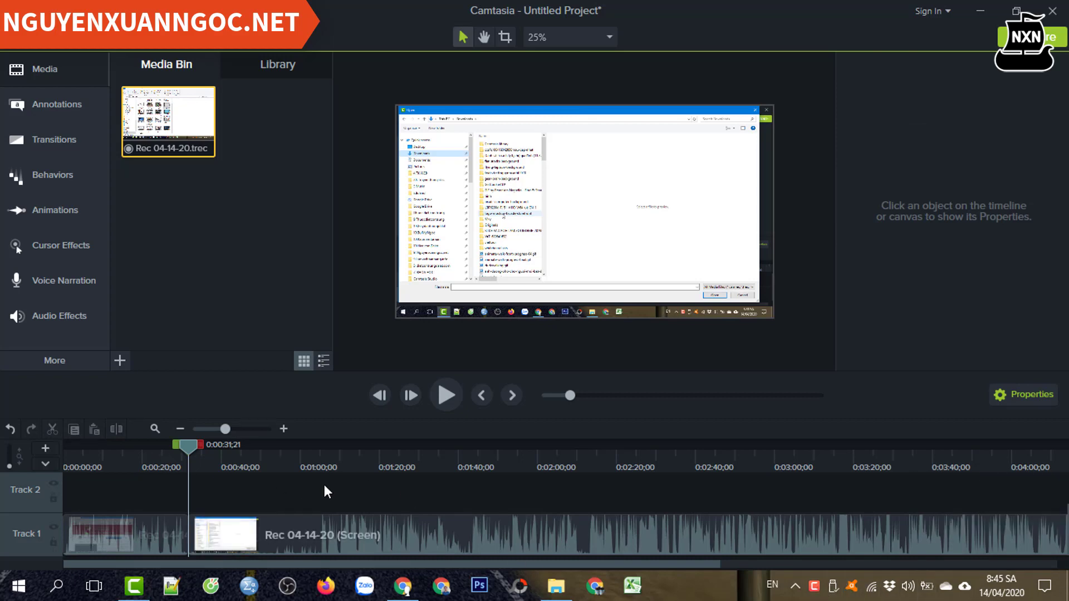
{"action": "left_click_drag", "start_coordinate": [191, 448], "coordinate": [292, 494]}
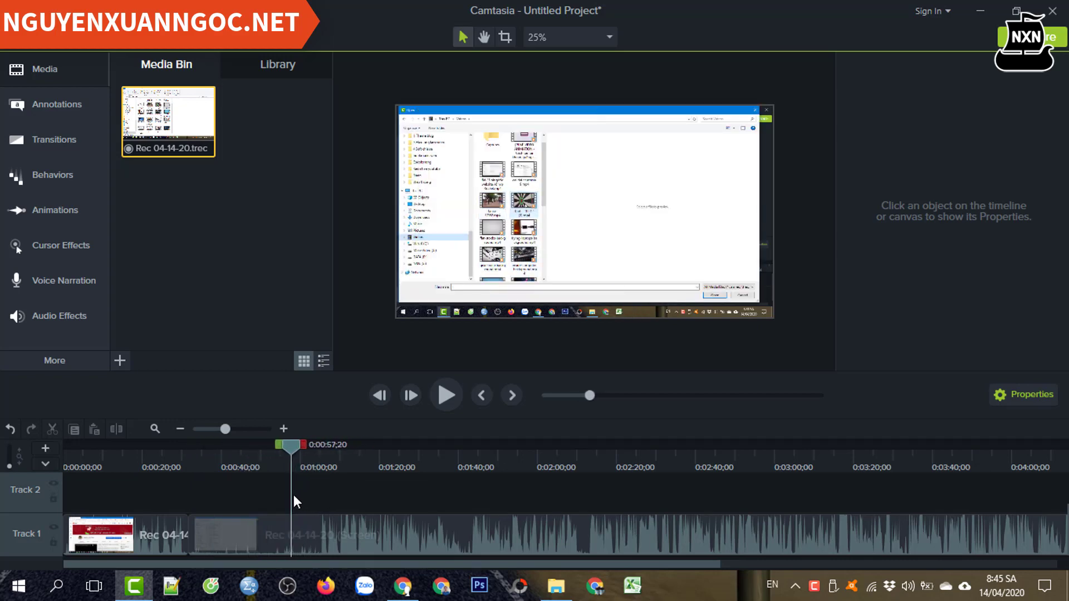
{"action": "left_click", "coordinate": [273, 529]}
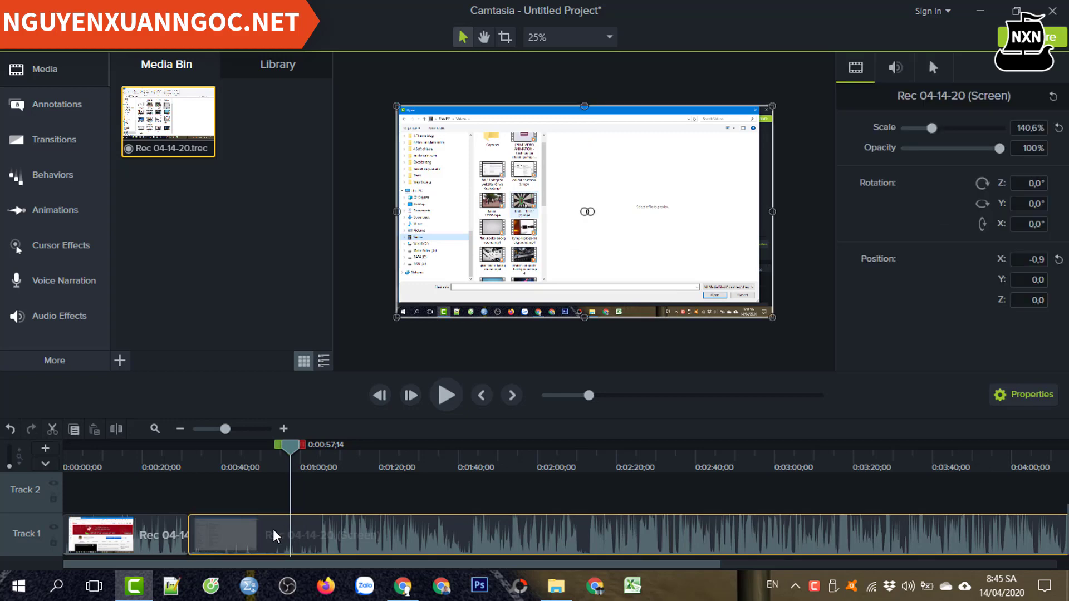
{"action": "left_click", "coordinate": [128, 433]}
- Delete the middle segment between the two cuts and move the following clip against the end of the first one
{"action": "left_click", "coordinate": [228, 529]}
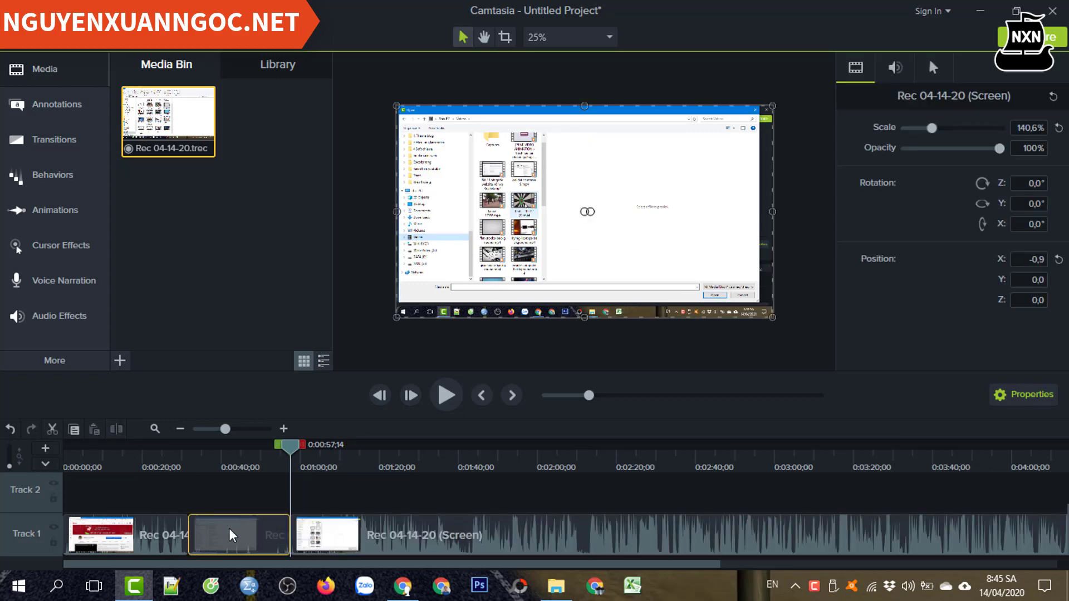
{"action": "right_click", "coordinate": [229, 528]}
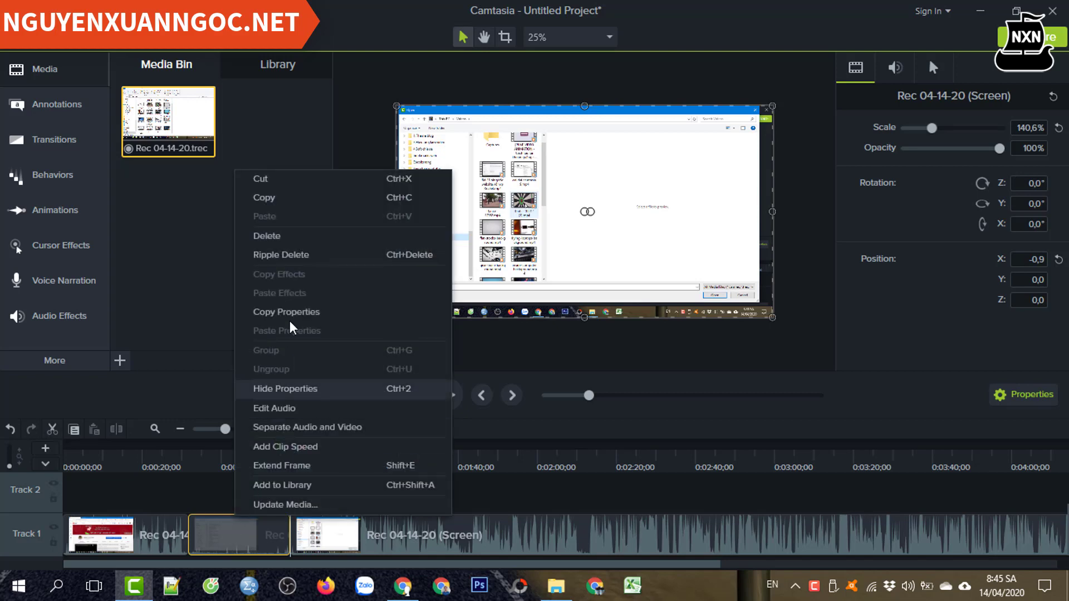
{"action": "left_click", "coordinate": [270, 235]}
{"action": "left_click_drag", "start_coordinate": [425, 542], "coordinate": [326, 546]}
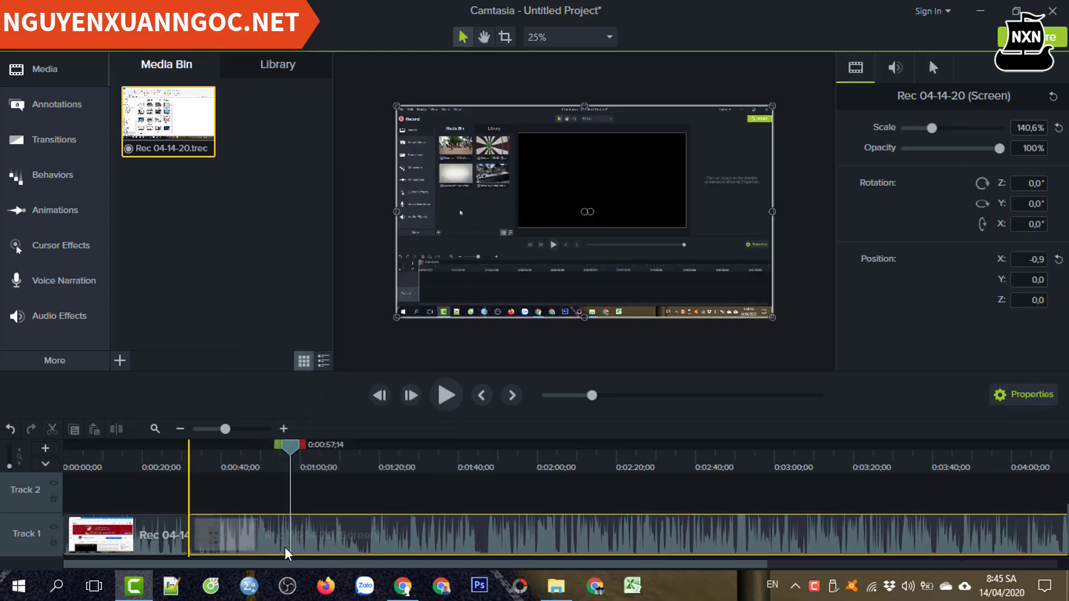
{"action": "key", "text": "ctrl+alt+Left"}
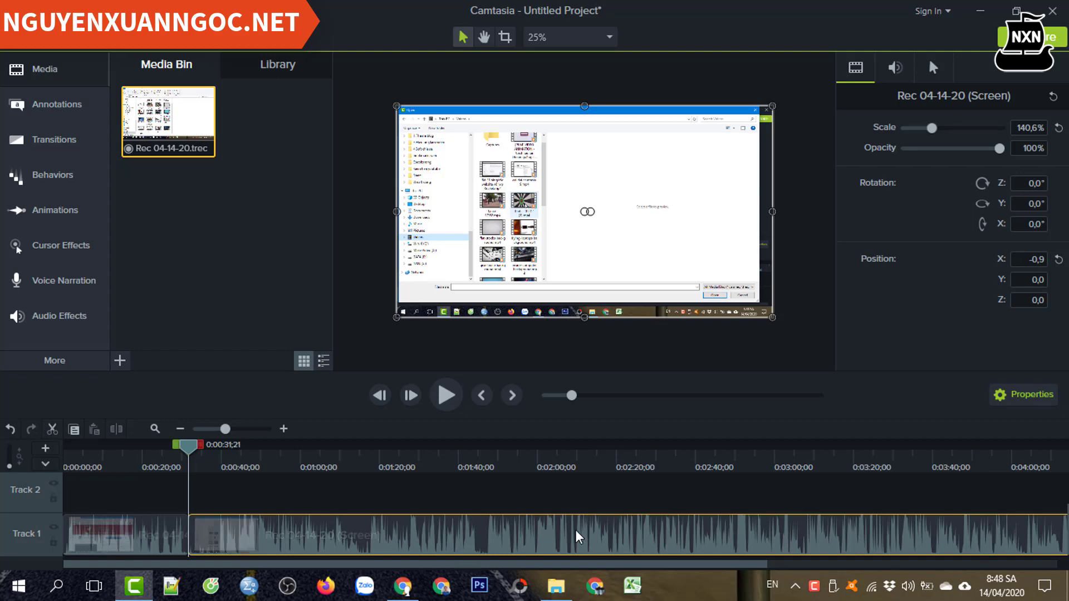
- Show the available audio effects and display the audio properties of the second Track 1 clip
{"action": "left_click", "coordinate": [48, 316]}
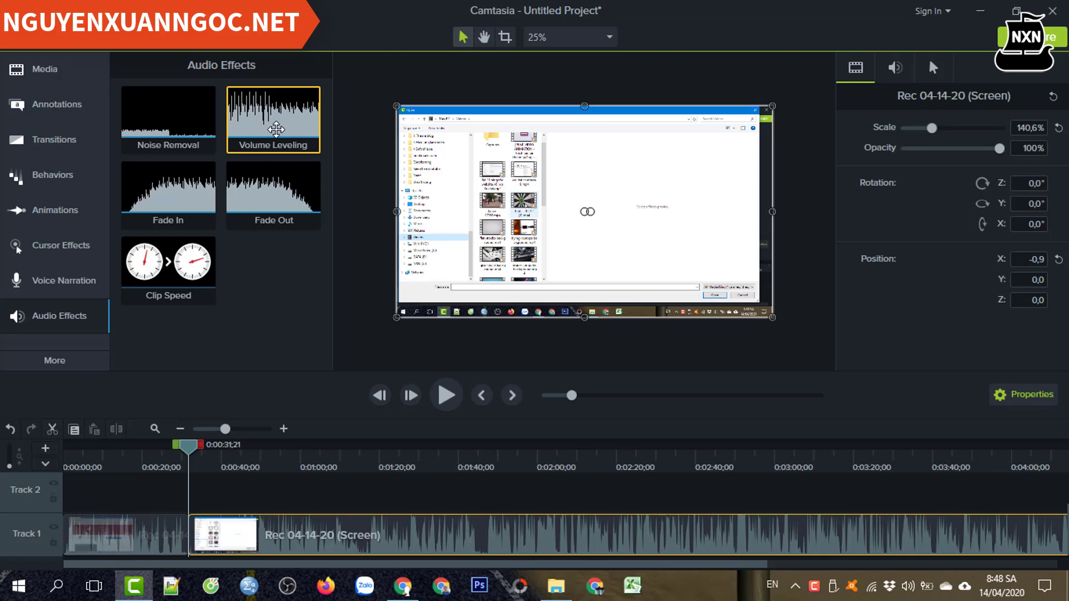
{"action": "left_click_drag", "start_coordinate": [276, 129], "coordinate": [260, 542]}
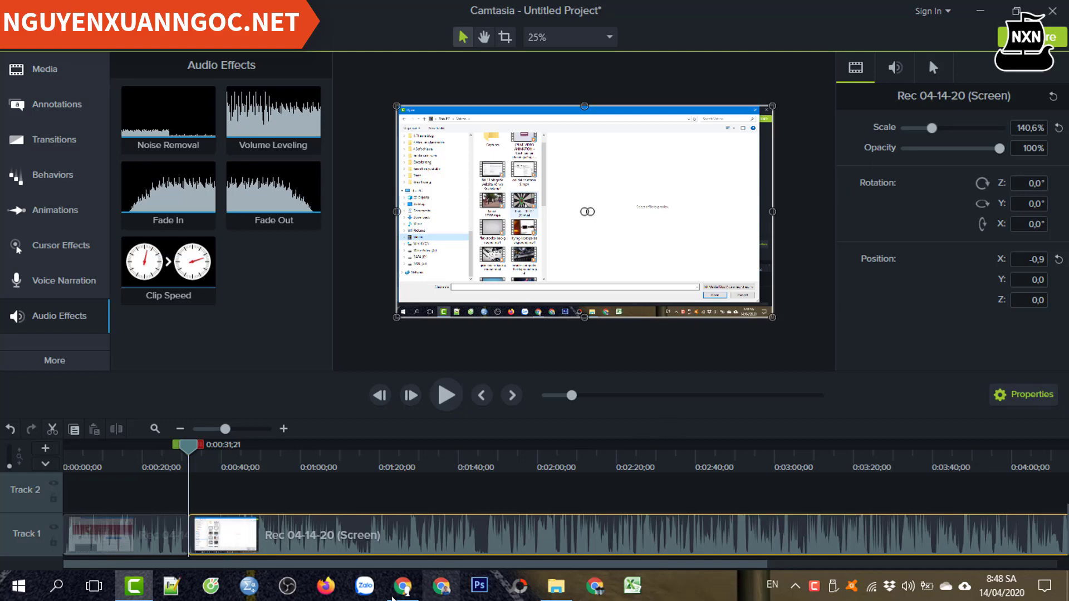
{"action": "left_click", "coordinate": [145, 532]}
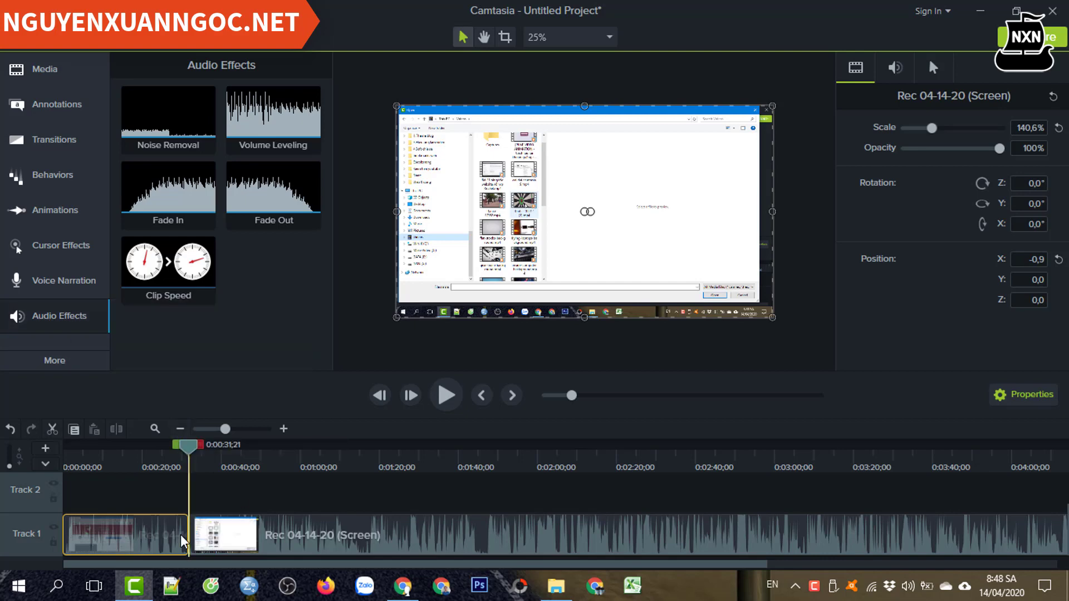
{"action": "left_click", "coordinate": [446, 541]}
{"action": "left_click", "coordinate": [146, 530]}
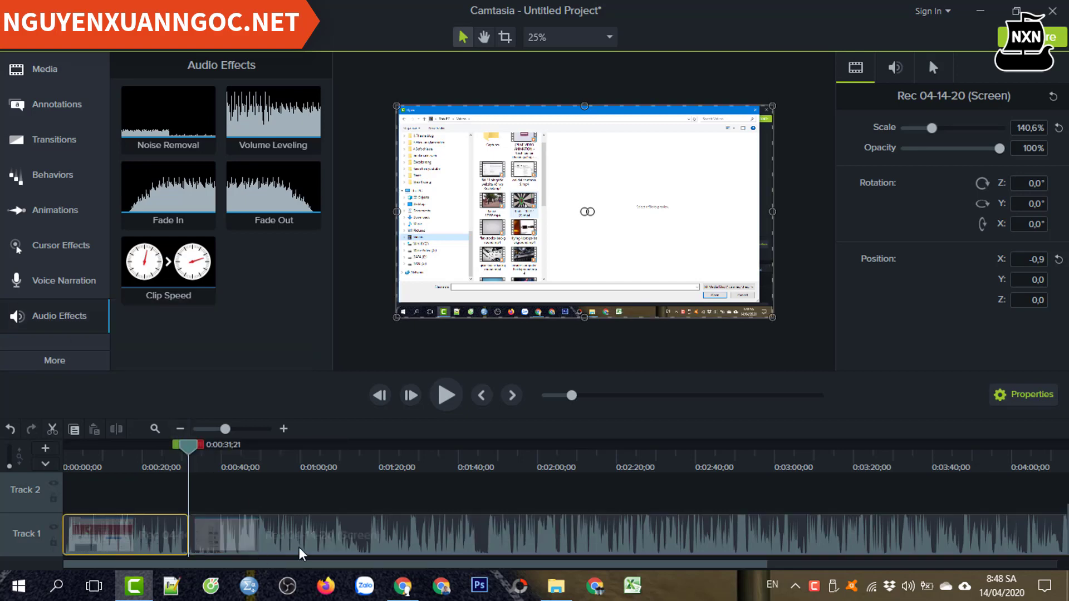
{"action": "left_click", "coordinate": [299, 546]}
{"action": "left_click", "coordinate": [895, 68]}
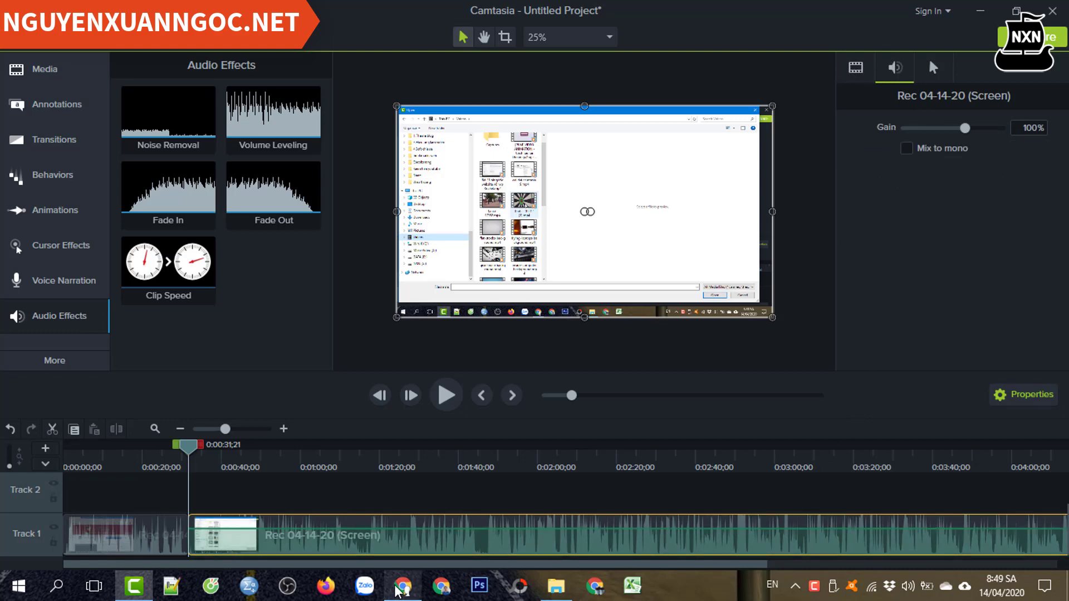
- Lower the audio level of the first Track 1 clip and of the second clip directly on their waveforms
{"action": "left_click", "coordinate": [142, 533]}
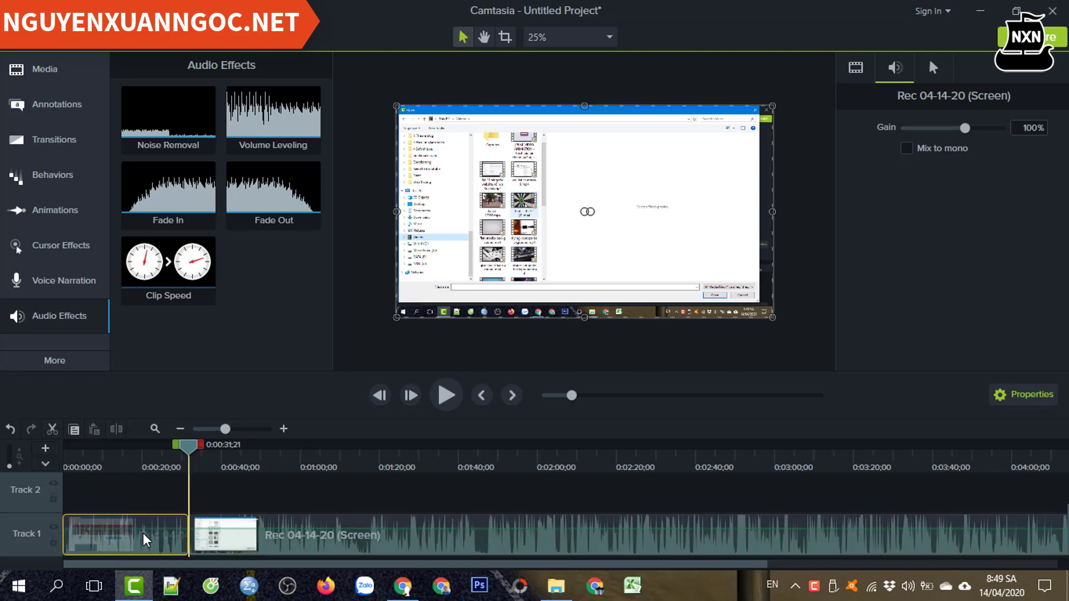
{"action": "left_click", "coordinate": [369, 539]}
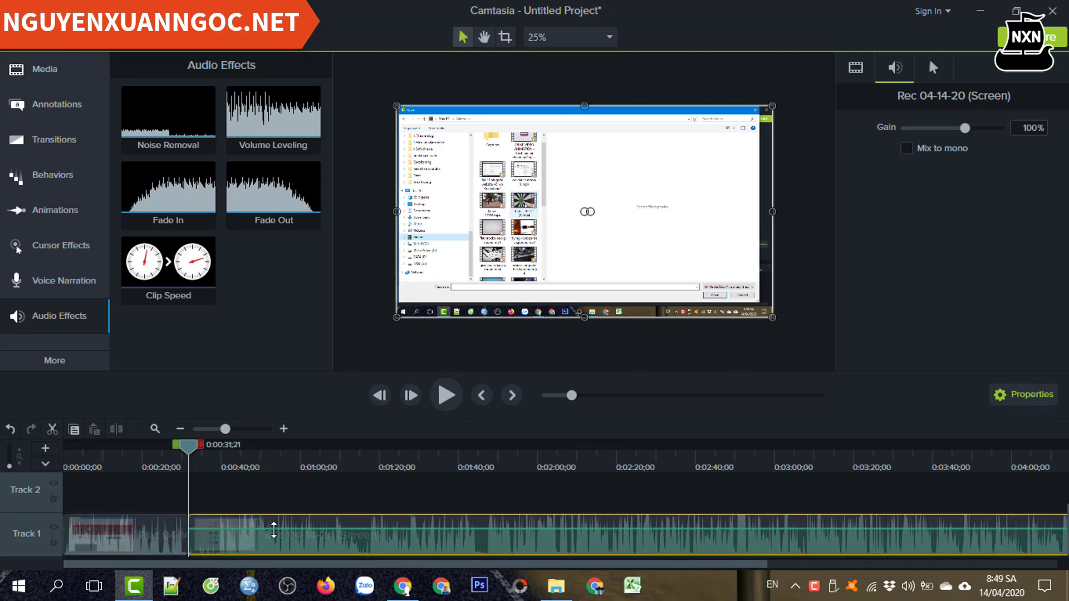
{"action": "left_click", "coordinate": [148, 531]}
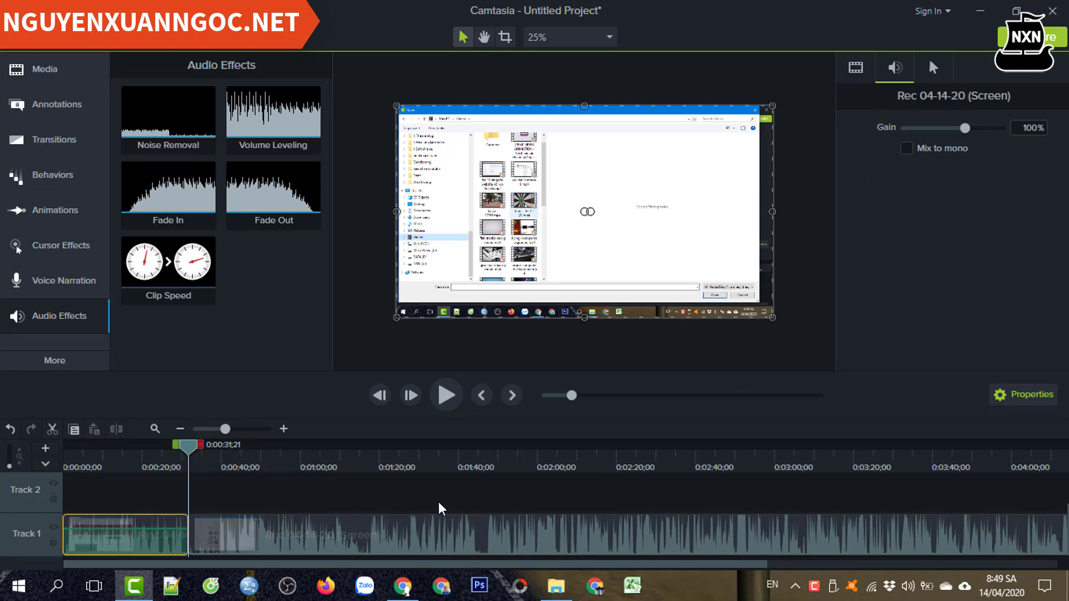
{"action": "left_click_drag", "start_coordinate": [167, 528], "coordinate": [166, 538]}
{"action": "left_click", "coordinate": [325, 525]}
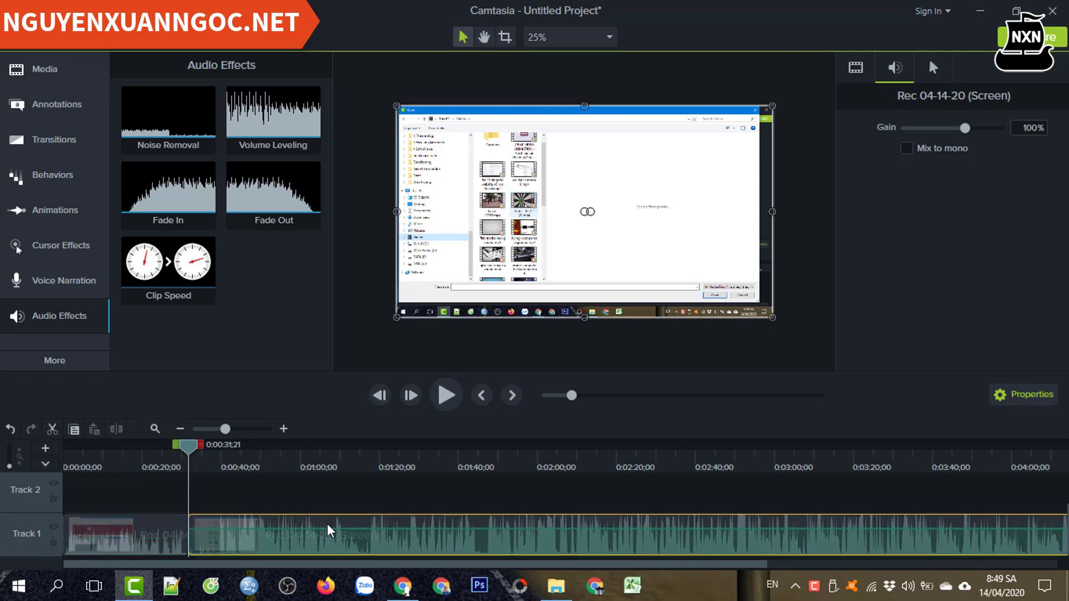
{"action": "left_click_drag", "start_coordinate": [325, 526], "coordinate": [327, 541]}
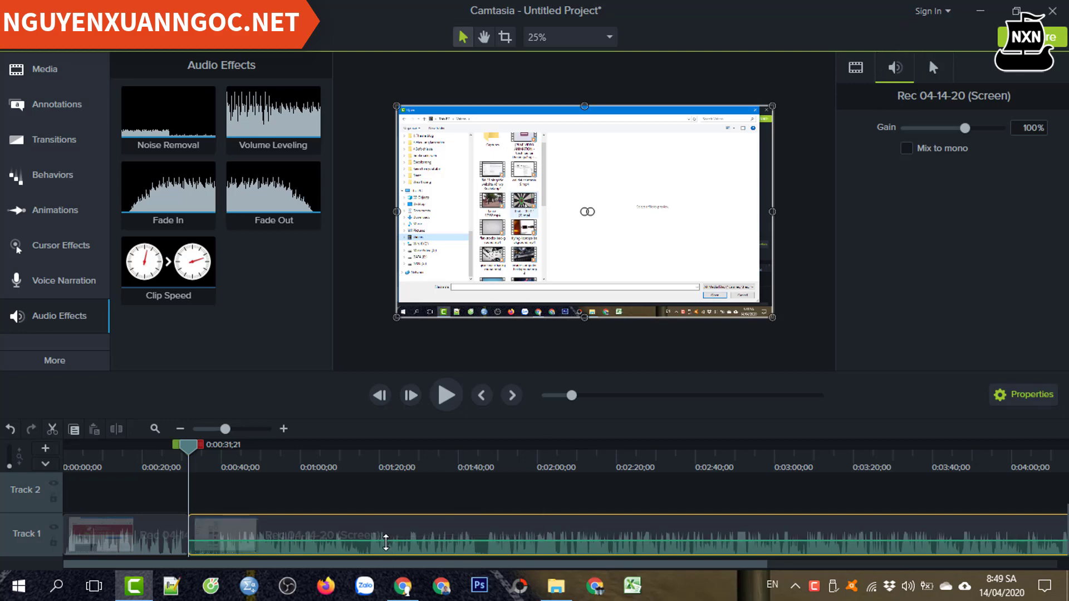
- Raise the audio levels of both Track 1 clips on their waveforms so that they roughly match
{"action": "left_click_drag", "start_coordinate": [385, 542], "coordinate": [389, 532]}
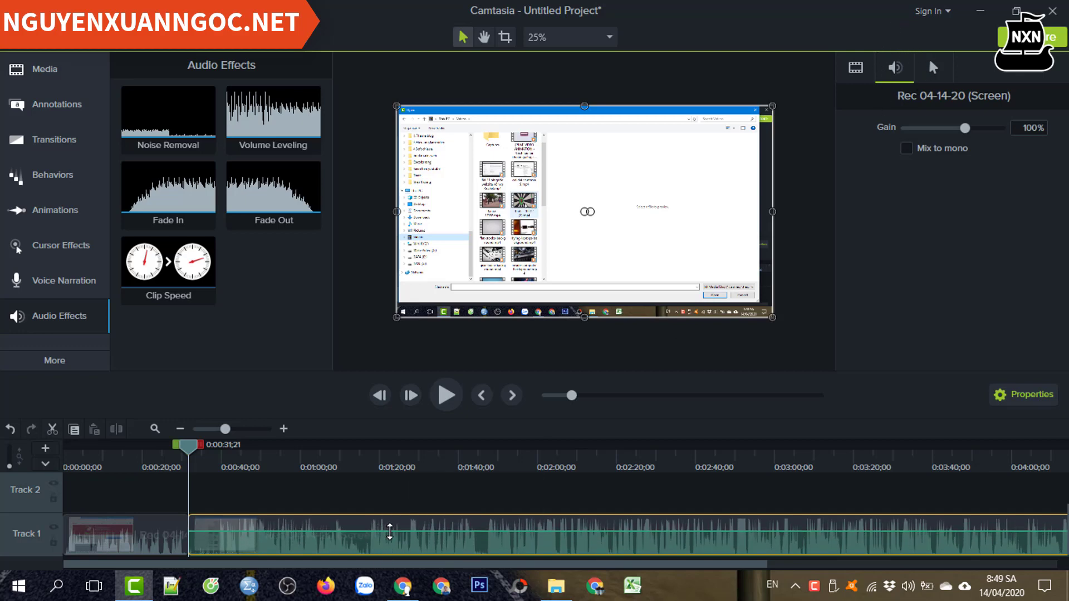
{"action": "left_click", "coordinate": [136, 542]}
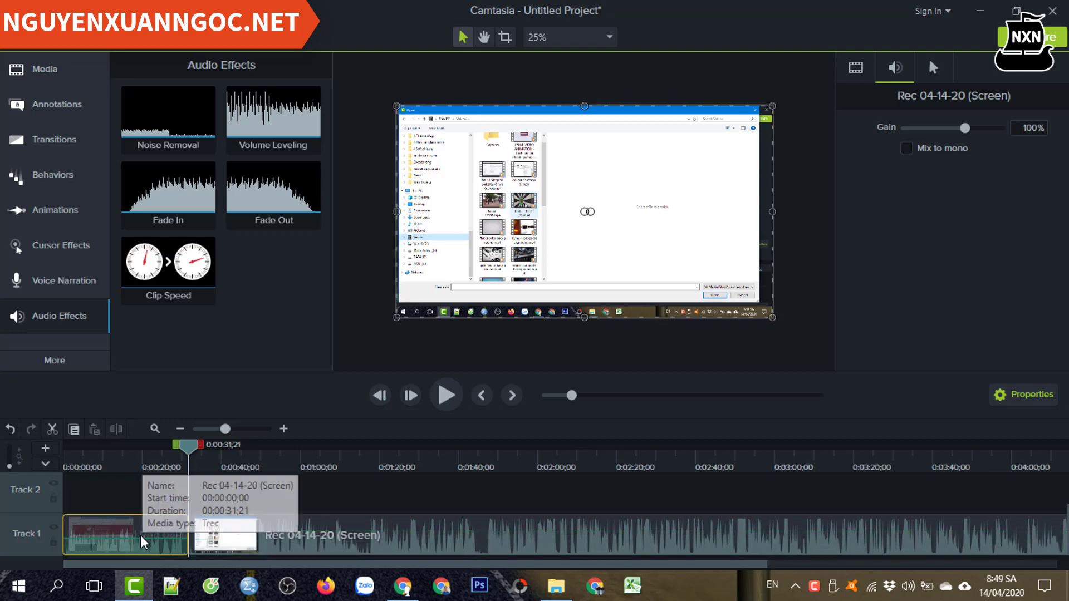
{"action": "left_click_drag", "start_coordinate": [140, 540], "coordinate": [143, 530]}
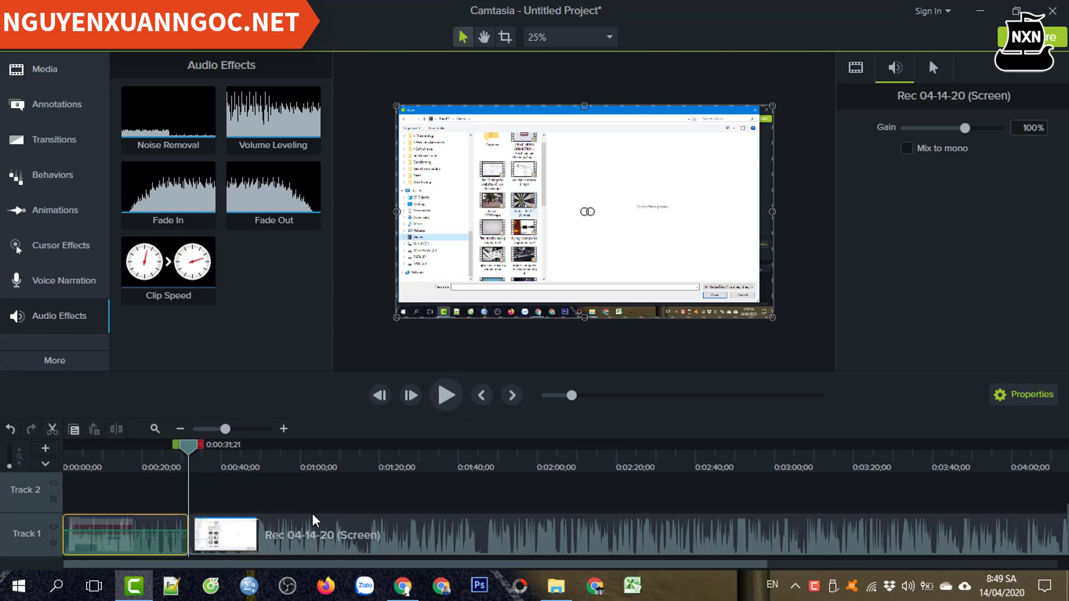
{"action": "left_click", "coordinate": [435, 521]}
{"action": "mouse_move", "coordinate": [413, 541]}
{"action": "left_mouse_down"}
{"action": "mouse_move", "coordinate": [416, 518]}
{"action": "mouse_move", "coordinate": [415, 529]}
{"action": "left_mouse_up"}
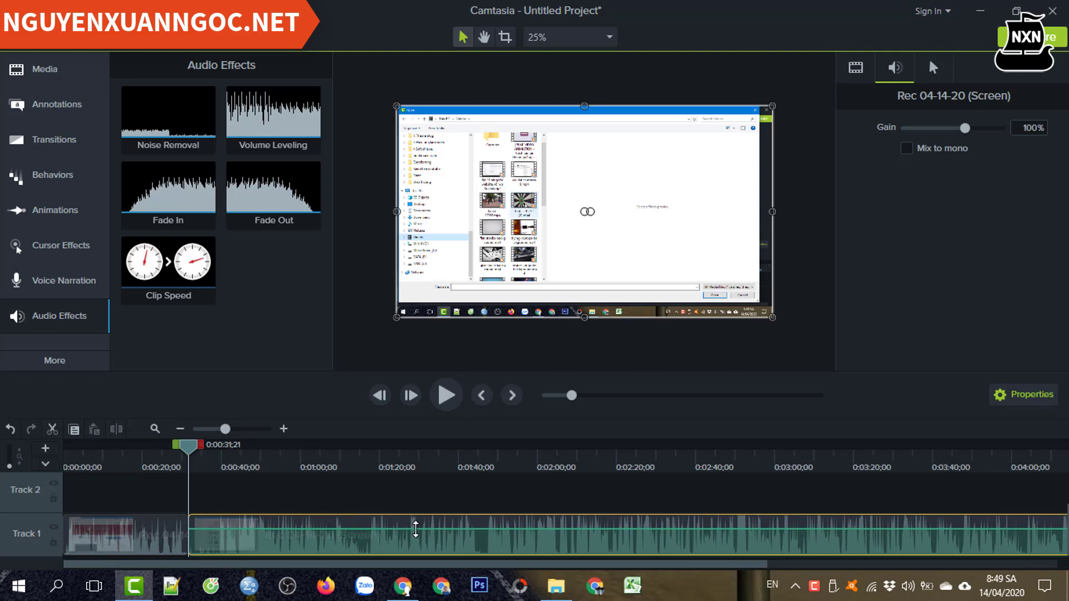
{"action": "left_click", "coordinate": [156, 533]}
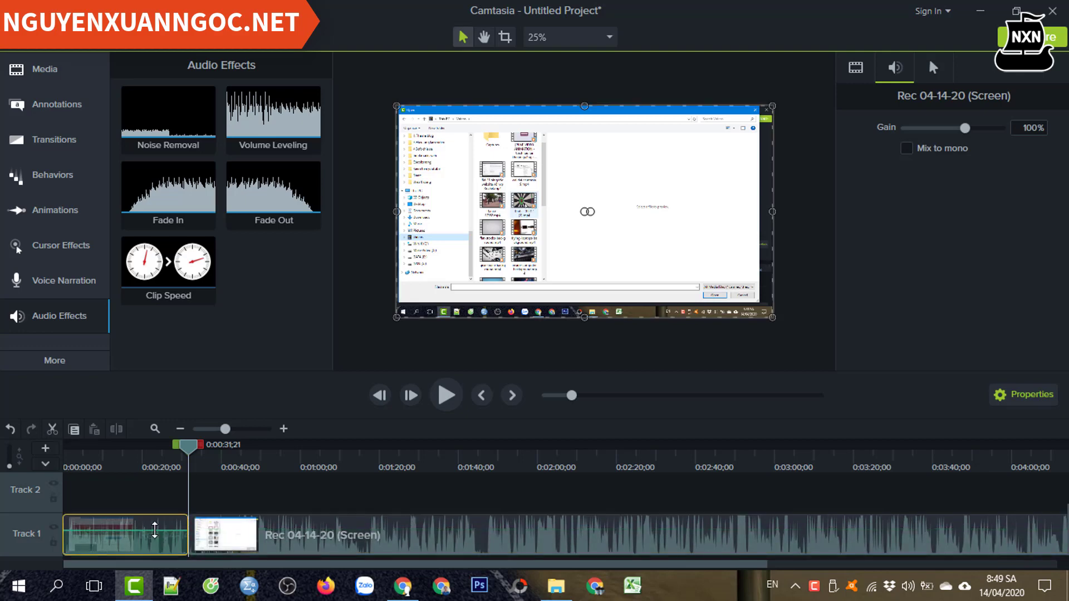
{"action": "left_click", "coordinate": [260, 542], "text": "ctrl"}
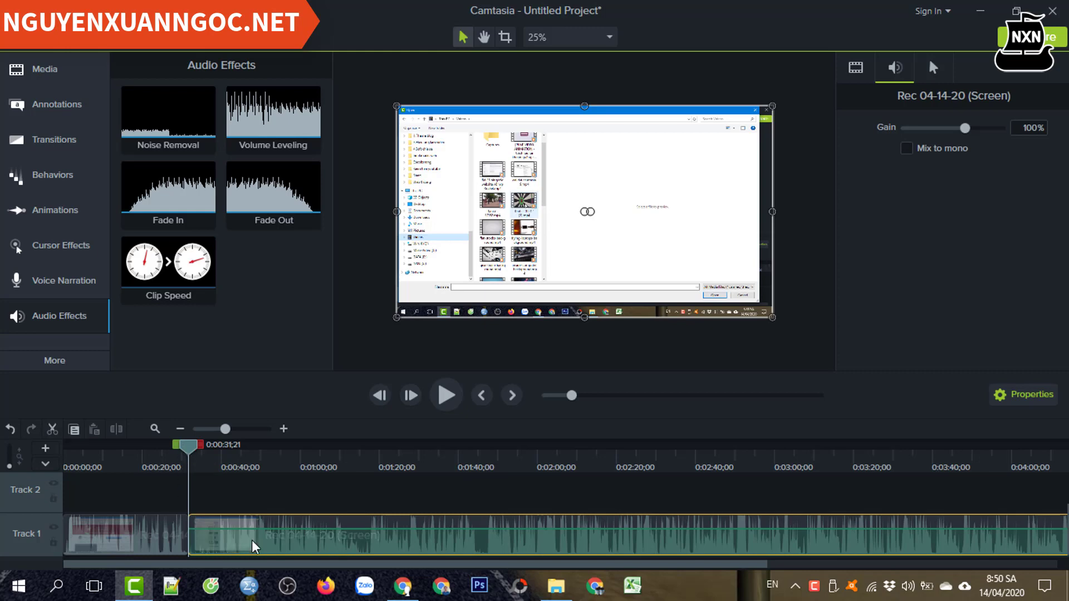
{"action": "left_click", "coordinate": [284, 532]}
{"action": "left_click_drag", "start_coordinate": [283, 532], "coordinate": [287, 529]}
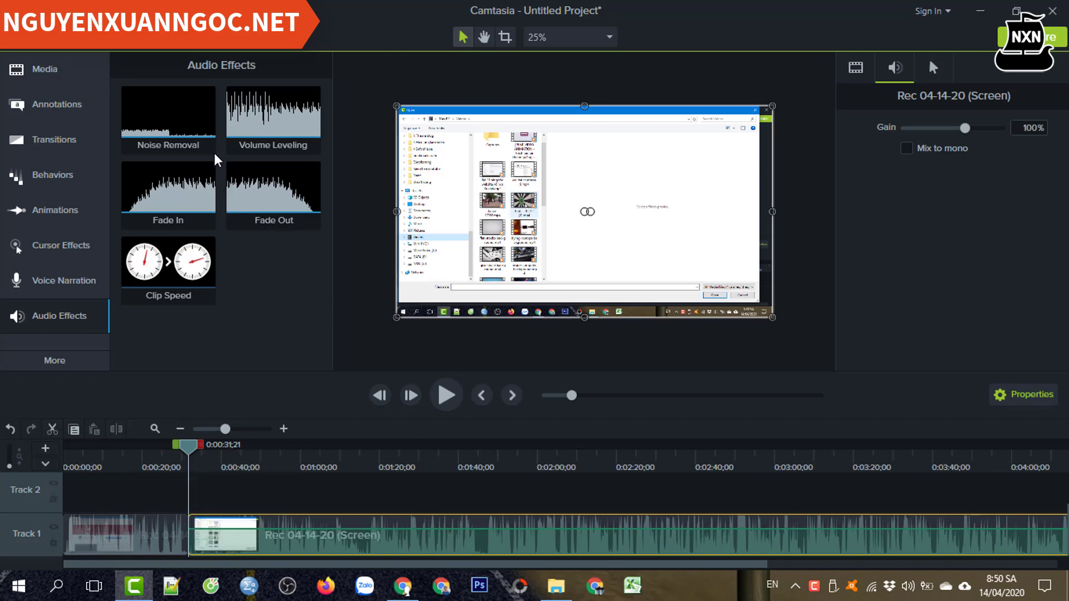
- Add the Noise Removal effect to the second Track 1 clip, and try Volume Leveling on it before undoing that effect
{"action": "left_click", "coordinate": [173, 208]}
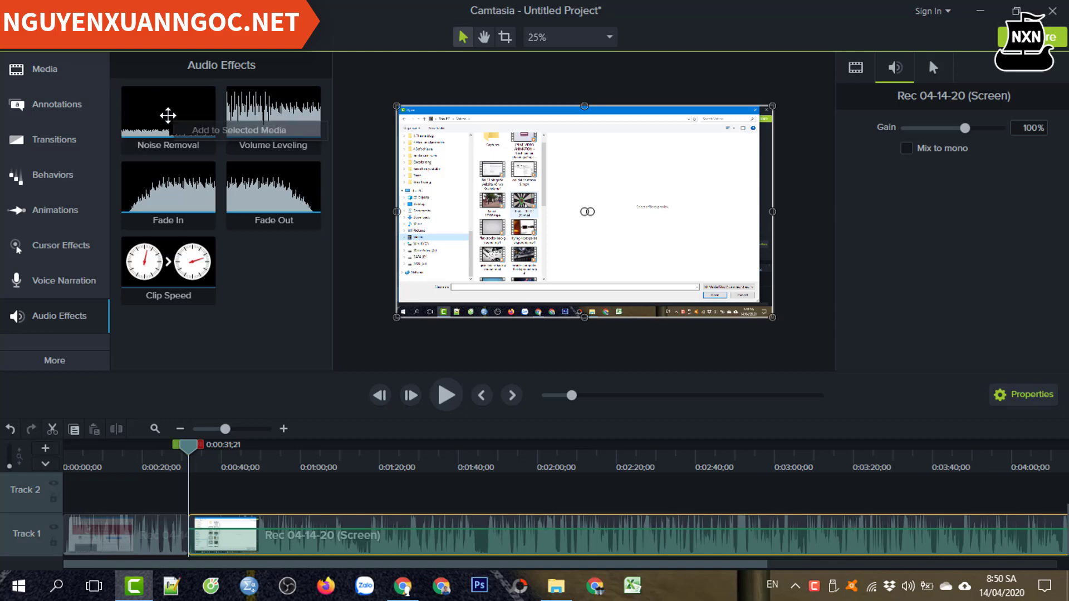
{"action": "left_click", "coordinate": [198, 134]}
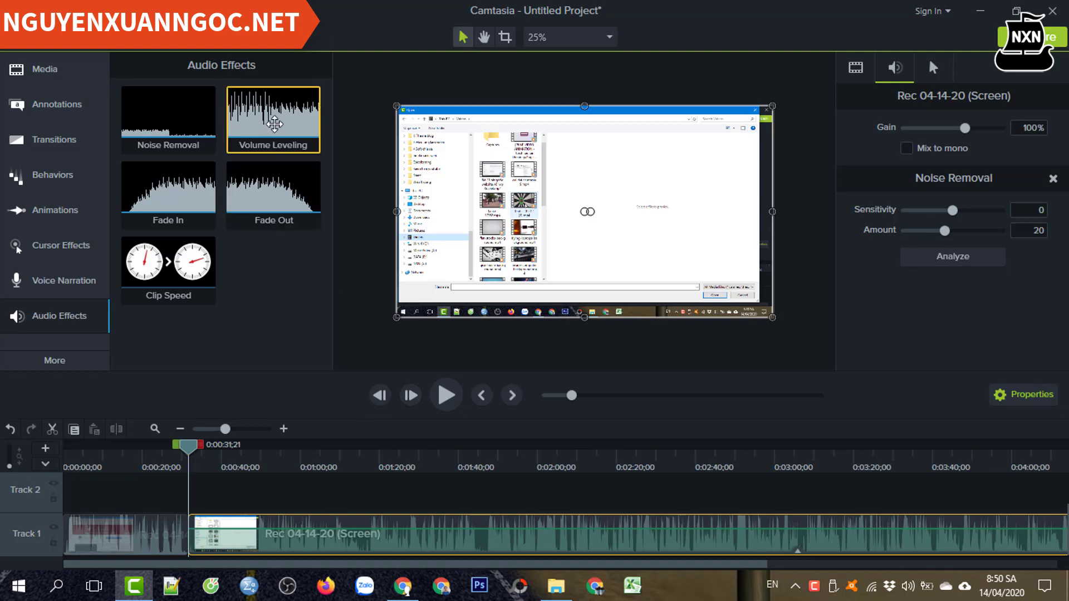
{"action": "left_click", "coordinate": [312, 146]}
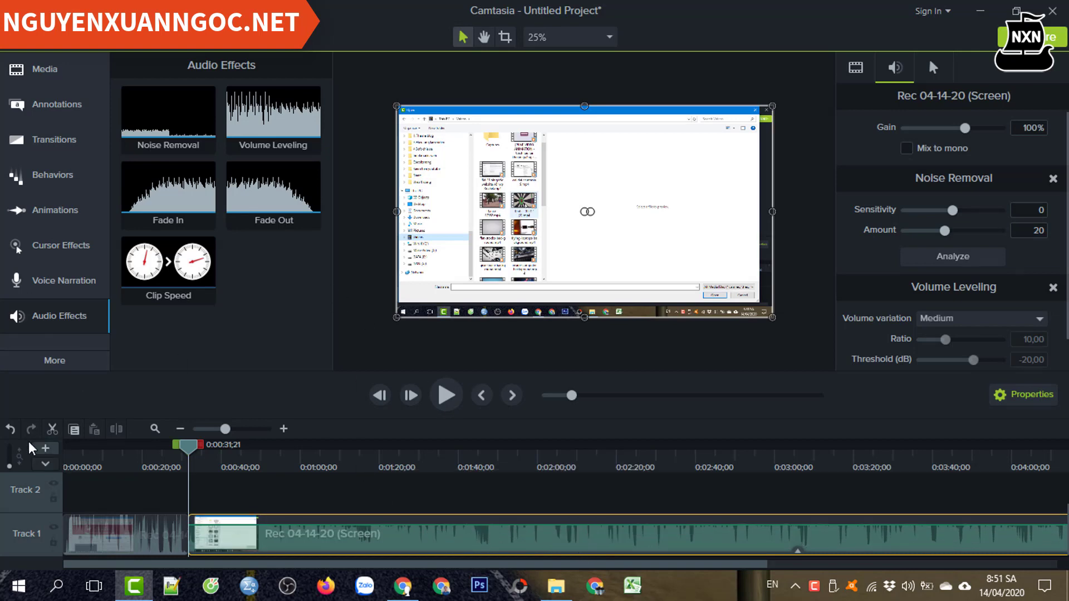
{"action": "left_click", "coordinate": [10, 430]}
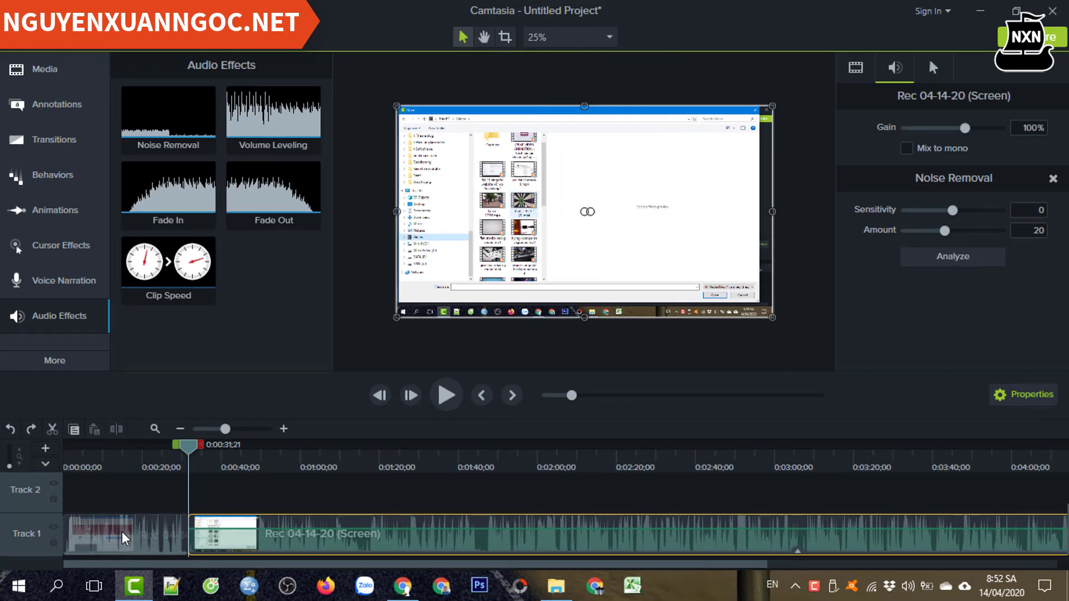
- Split the second Track 1 clip at about 0:01:45;20
{"action": "left_click", "coordinate": [180, 429]}
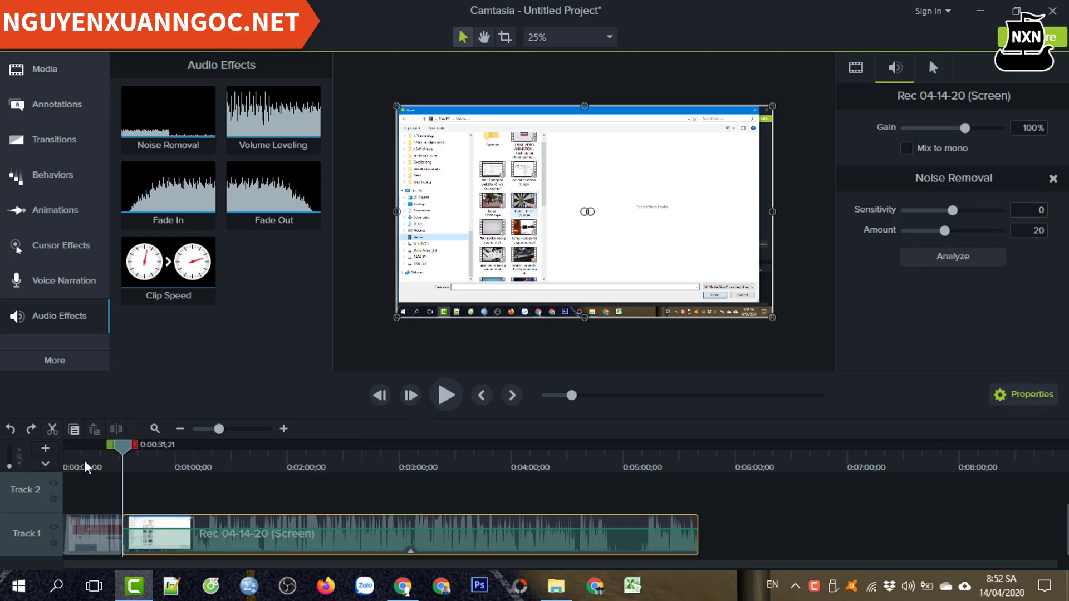
{"action": "left_click_drag", "start_coordinate": [130, 454], "coordinate": [268, 490]}
{"action": "left_click", "coordinate": [284, 428]}
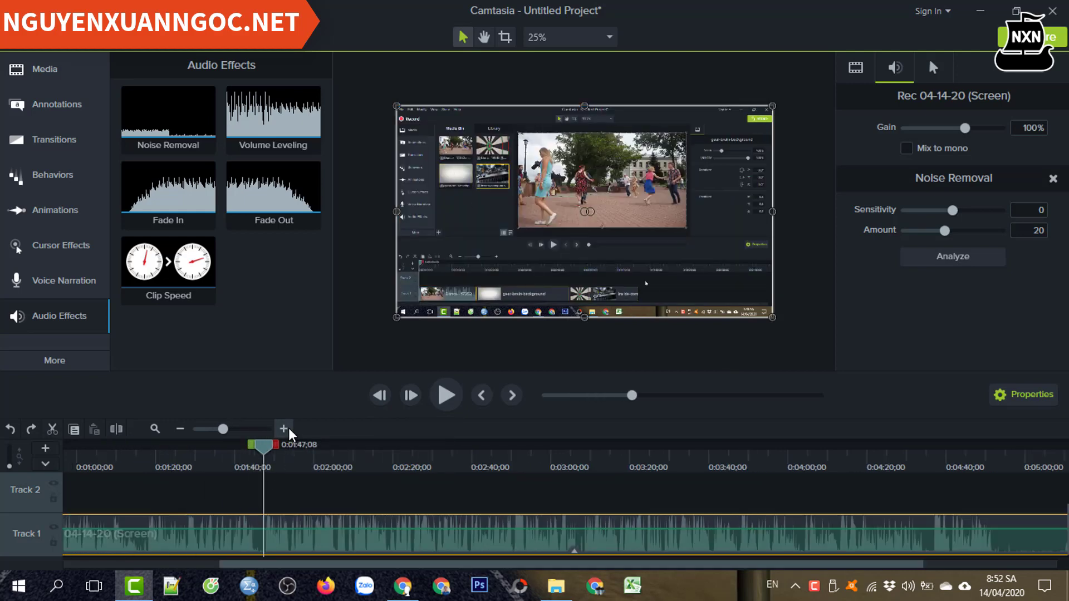
{"action": "left_click_drag", "start_coordinate": [262, 444], "coordinate": [256, 446]}
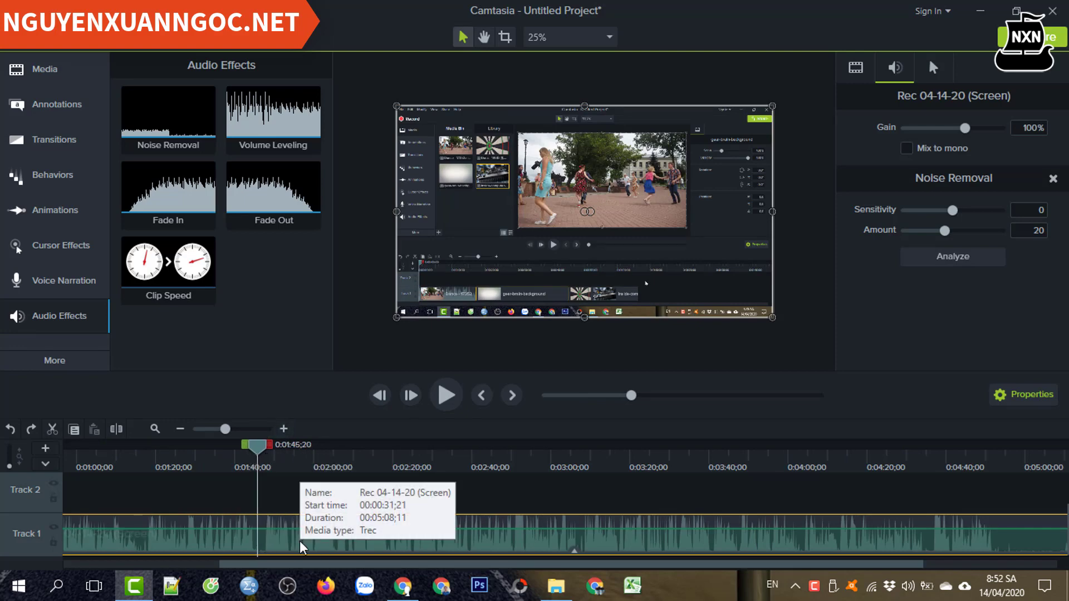
{"action": "left_click", "coordinate": [116, 428]}
{"action": "left_click", "coordinate": [179, 429]}
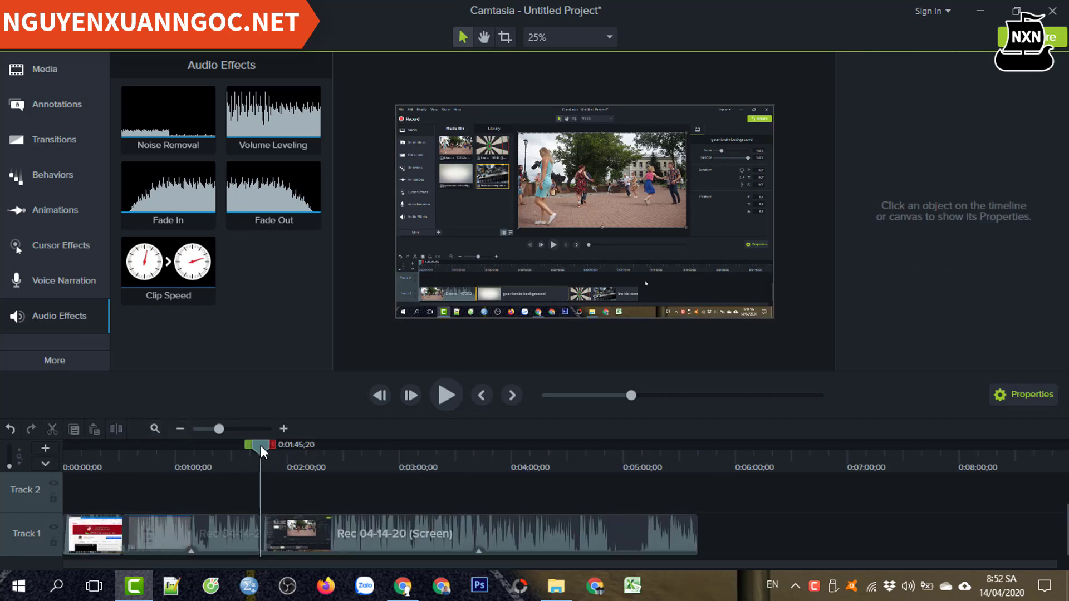
- Split the last Track 1 clip at about 0:04:35;08, and split its remaining part again at about 0:04:54;05
{"action": "left_click_drag", "start_coordinate": [261, 445], "coordinate": [577, 507]}
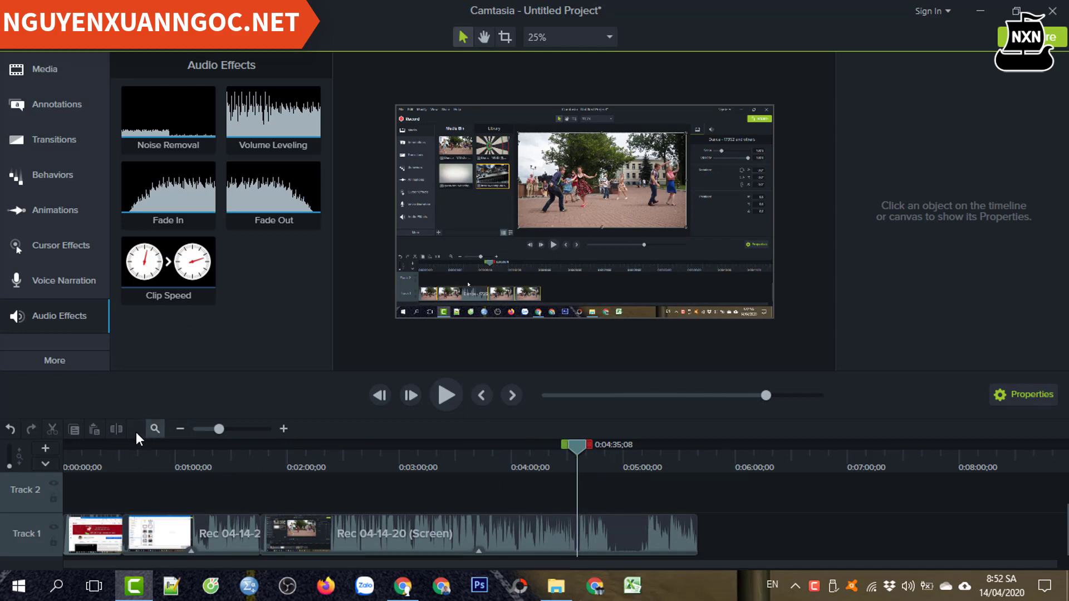
{"action": "left_click", "coordinate": [416, 516]}
{"action": "left_click", "coordinate": [117, 427]}
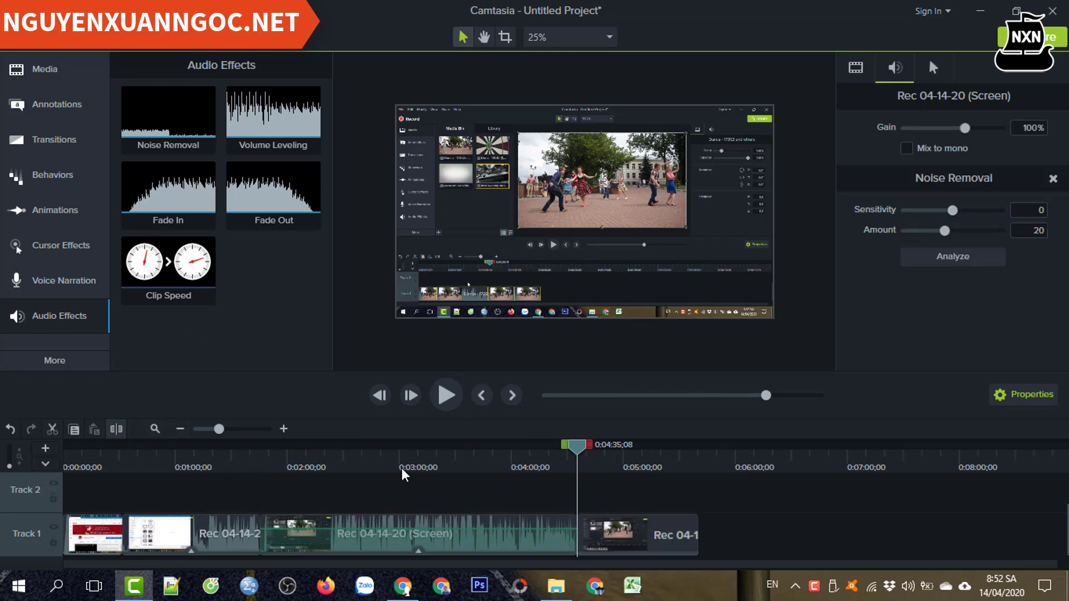
{"action": "left_click_drag", "start_coordinate": [580, 447], "coordinate": [613, 450]}
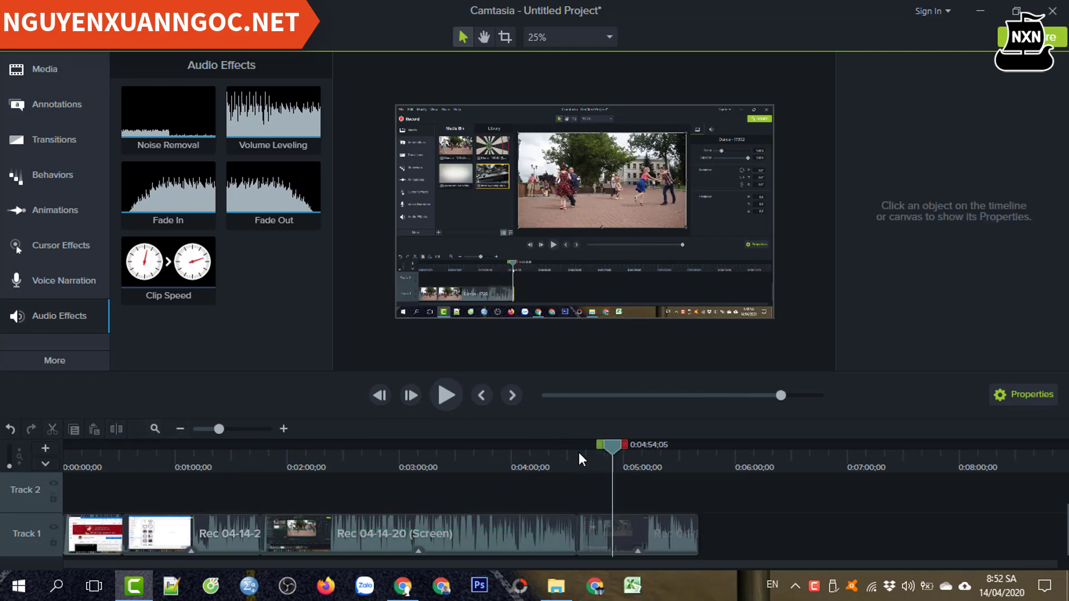
{"action": "left_click", "coordinate": [461, 554]}
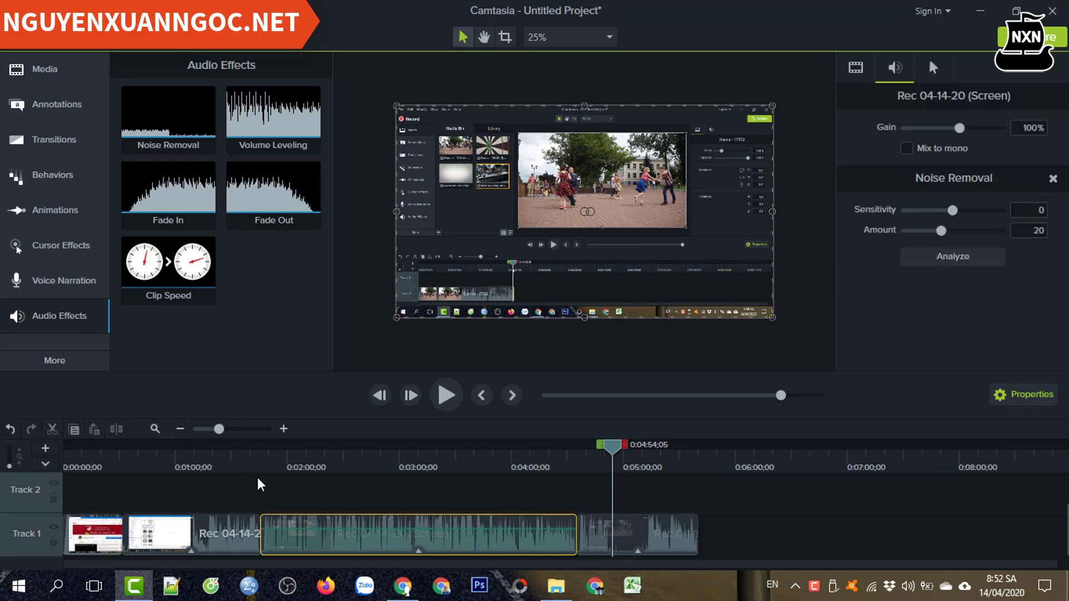
{"action": "left_click", "coordinate": [635, 546]}
{"action": "left_click", "coordinate": [117, 428]}
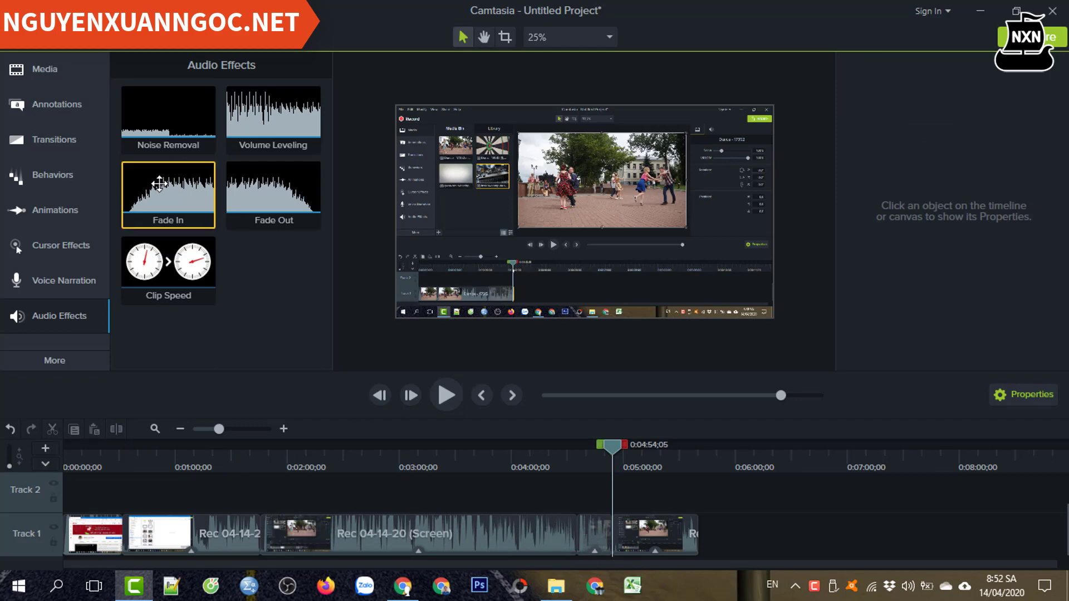
- Add transitions, including Flip, Circle stretch and Fold, at the four cuts between the Track 1 clips
{"action": "left_click", "coordinate": [41, 142]}
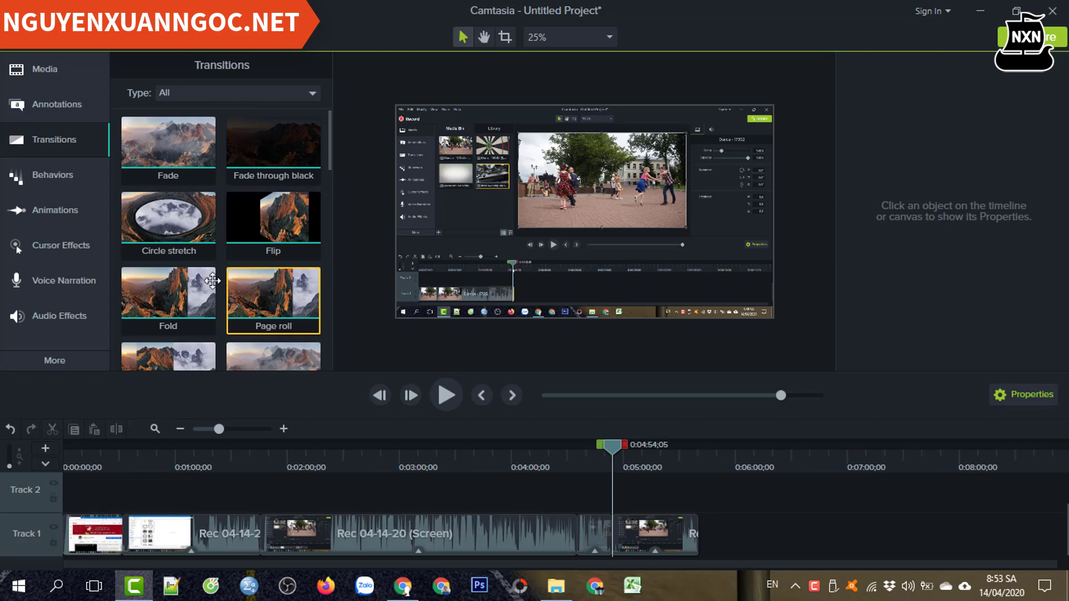
{"action": "scroll", "coordinate": [176, 309], "scroll_direction": "down", "scroll_amount": 1}
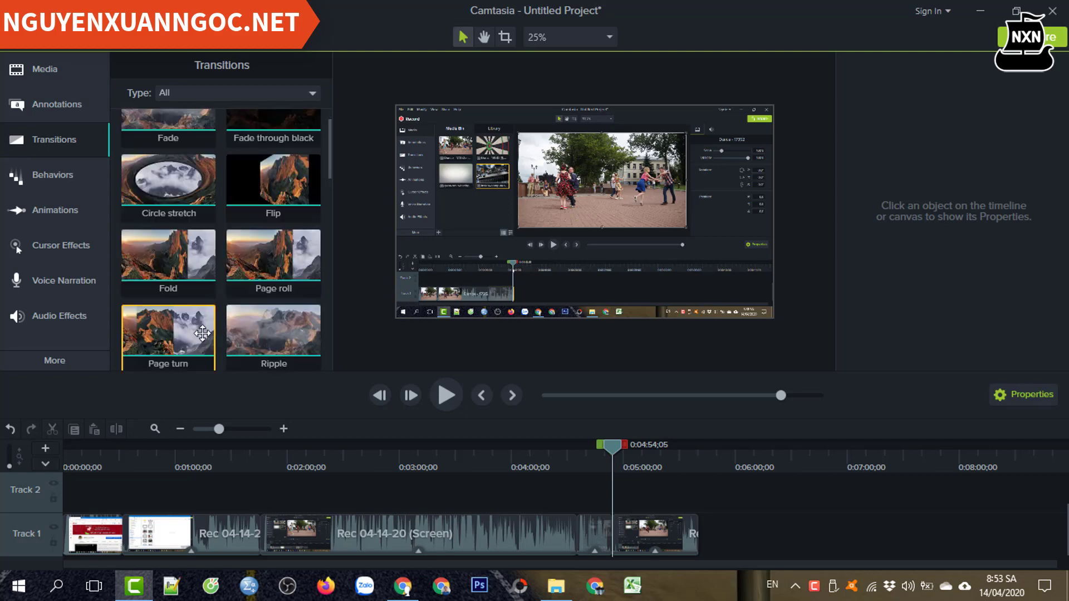
{"action": "scroll", "coordinate": [201, 328], "scroll_direction": "up", "scroll_amount": 1}
{"action": "left_click_drag", "start_coordinate": [280, 222], "coordinate": [124, 534]}
{"action": "left_click_drag", "start_coordinate": [166, 230], "coordinate": [576, 549]}
{"action": "left_click_drag", "start_coordinate": [169, 292], "coordinate": [613, 533]}
- Play back the transition at the first Track 1 cut, starting from about 0:00:30;16
{"action": "left_click_drag", "start_coordinate": [612, 449], "coordinate": [122, 456]}
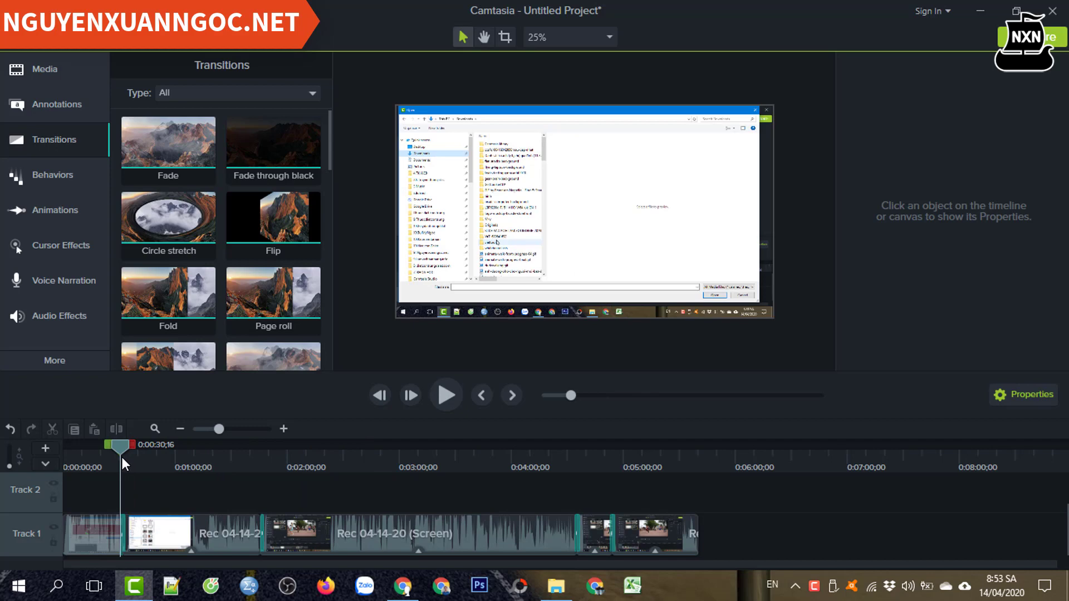
{"action": "left_click", "coordinate": [447, 395]}
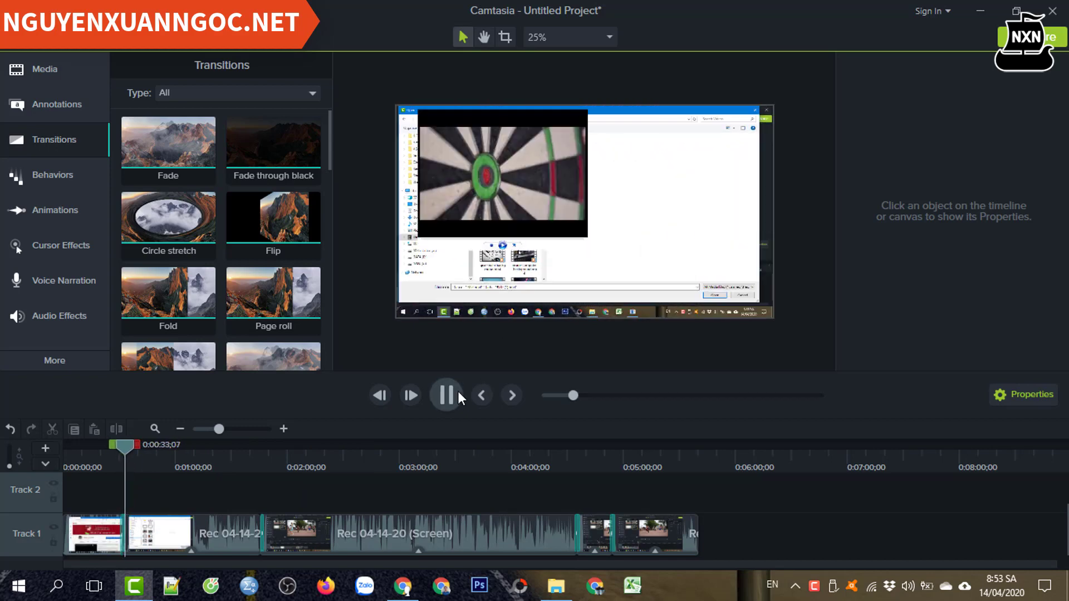
{"action": "left_click", "coordinate": [449, 397]}
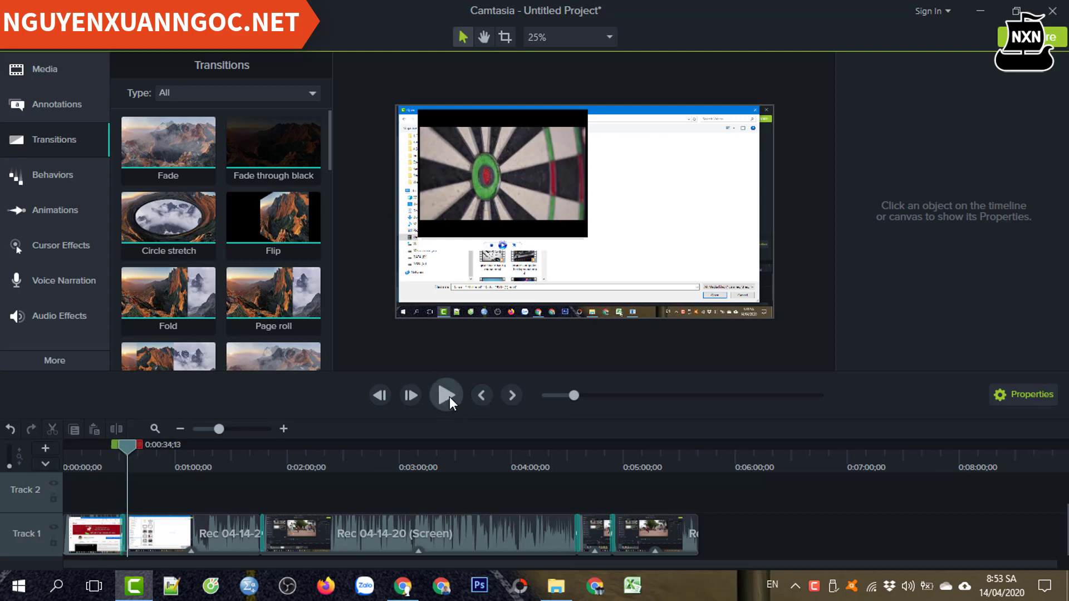